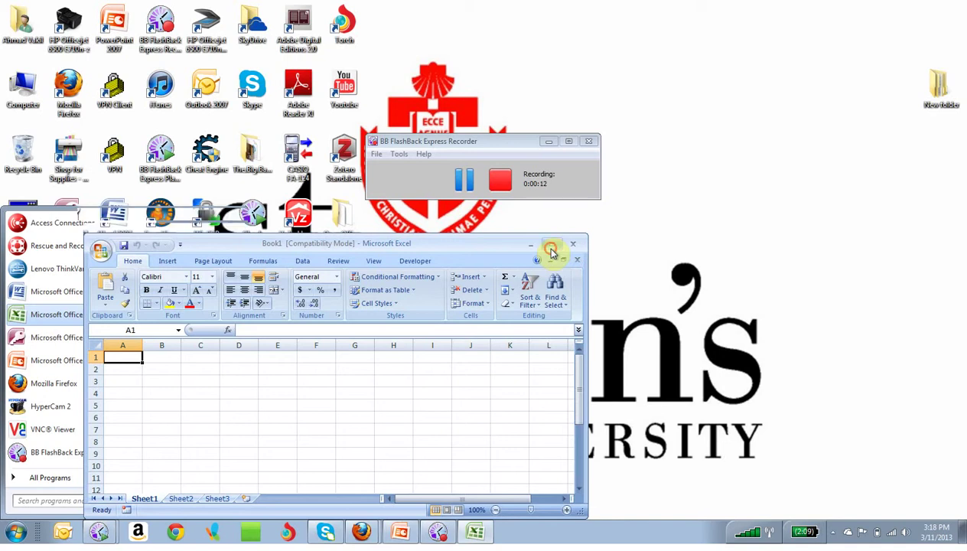
Maximize the workbook window and open Data Chapter 13 # 13.78 from SJU Spring 2013 > DS 2334 > Data Files on drive C.
click(552, 245)
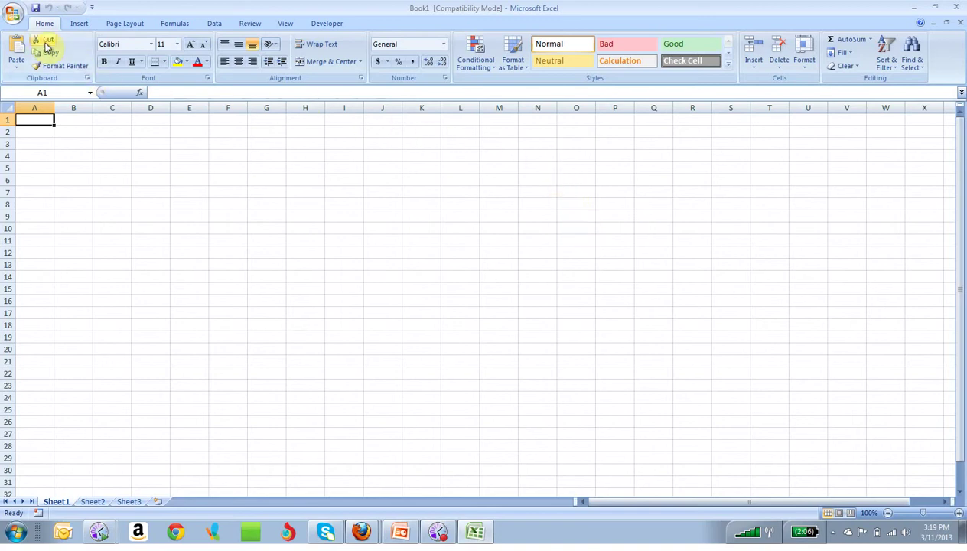
click(16, 23)
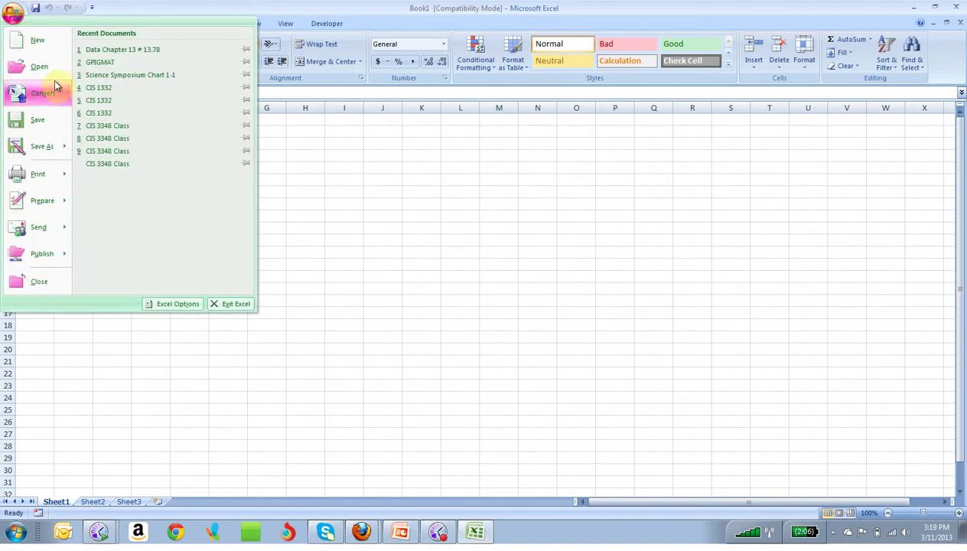
click(44, 72)
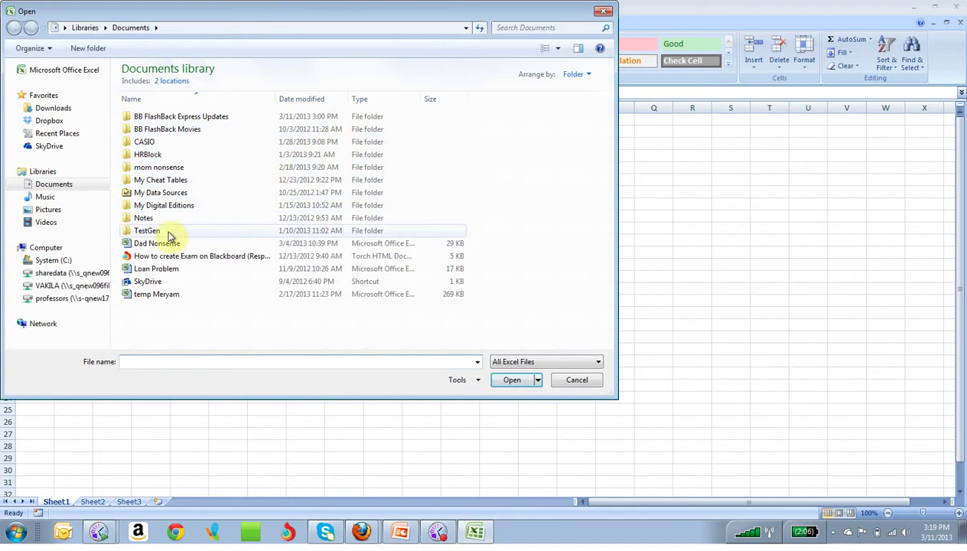
click(45, 261)
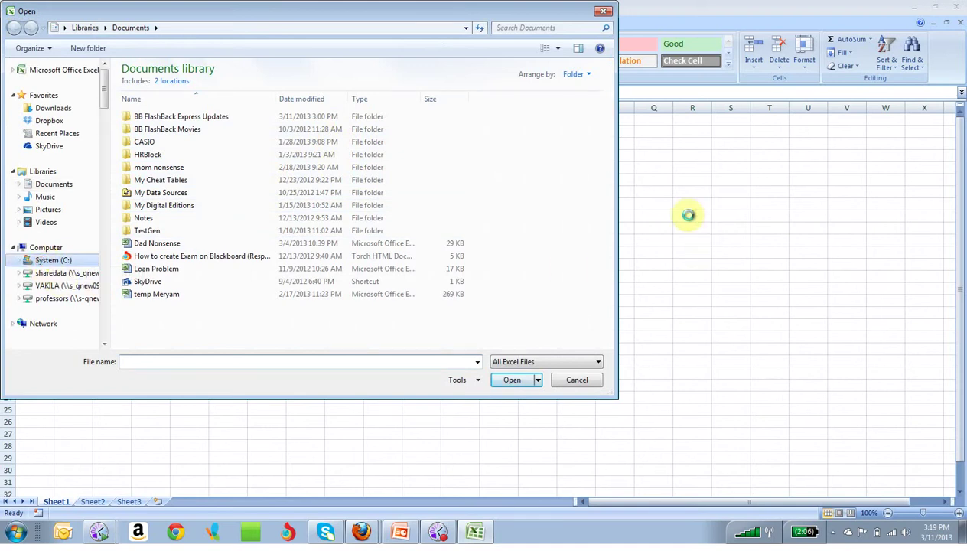
drag(608, 108, 611, 285)
double_click(162, 132)
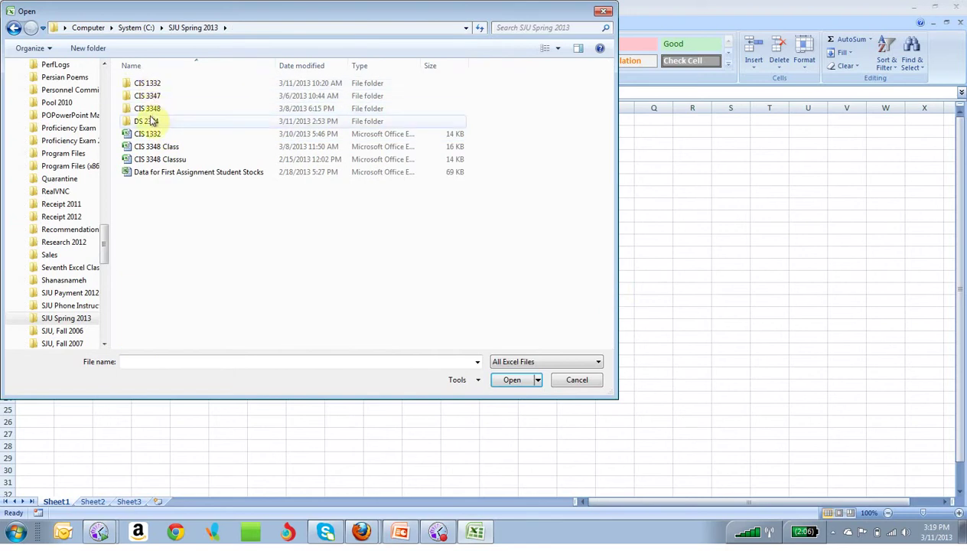
click(150, 122)
double_click(151, 116)
double_click(148, 112)
click(151, 112)
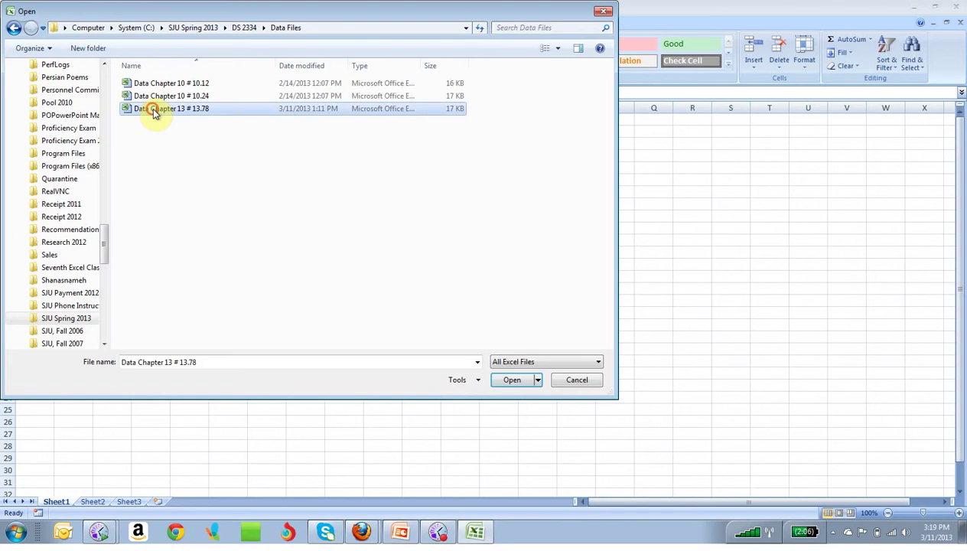
click(518, 381)
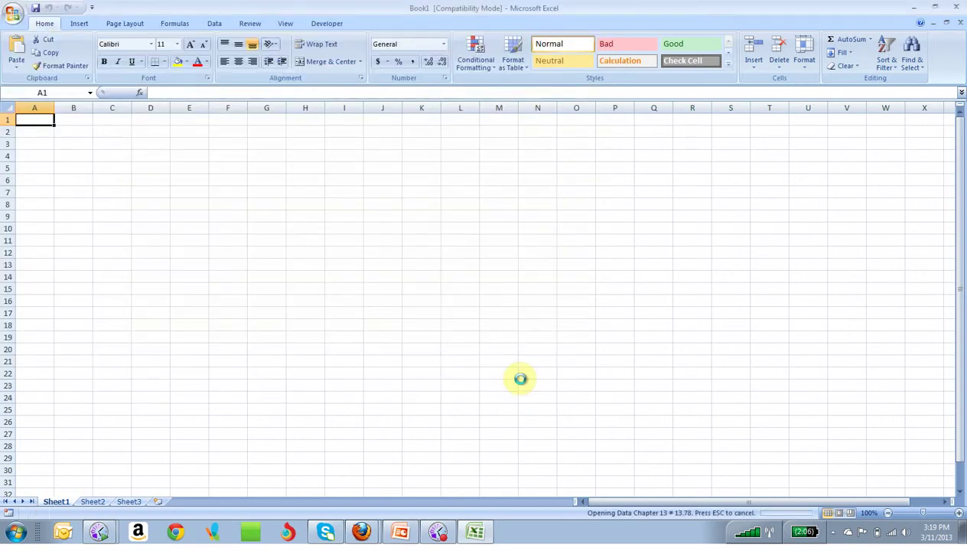
Widen the GPA and GMAT columns in the data sheet.
drag(88, 107, 111, 108)
drag(51, 110, 69, 112)
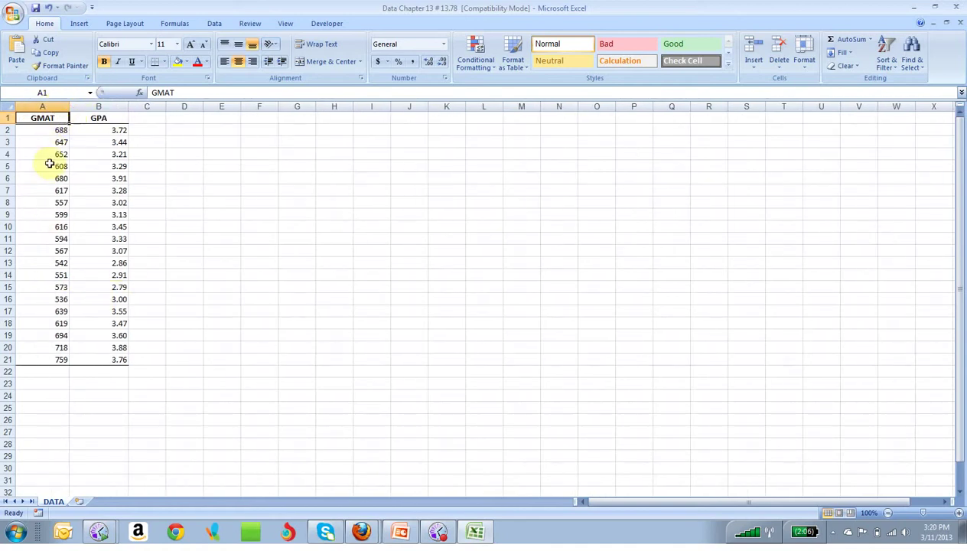
Insert a markers-only scatter chart from the GMAT and GPA data in A1:B21 and enlarge it up to row 4 and column R.
click(79, 24)
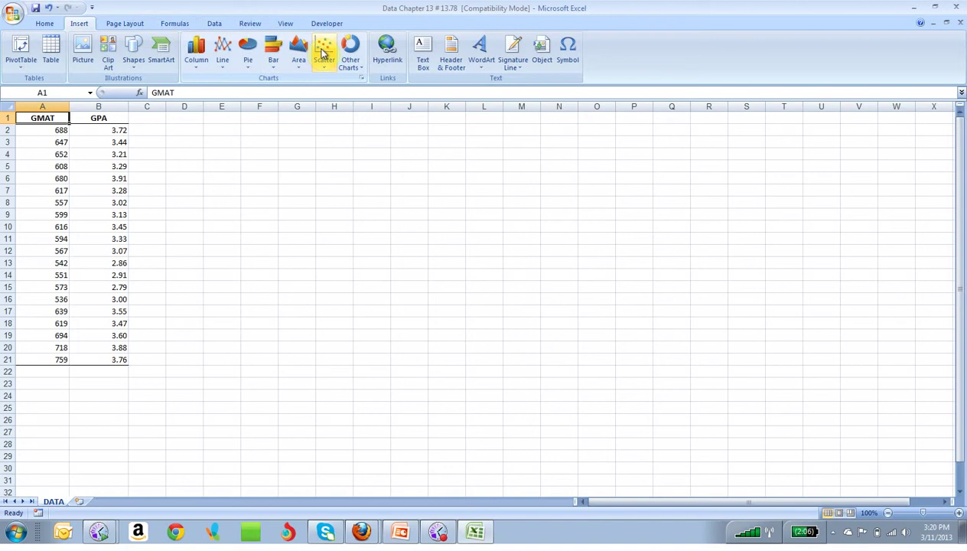
drag(66, 118, 108, 362)
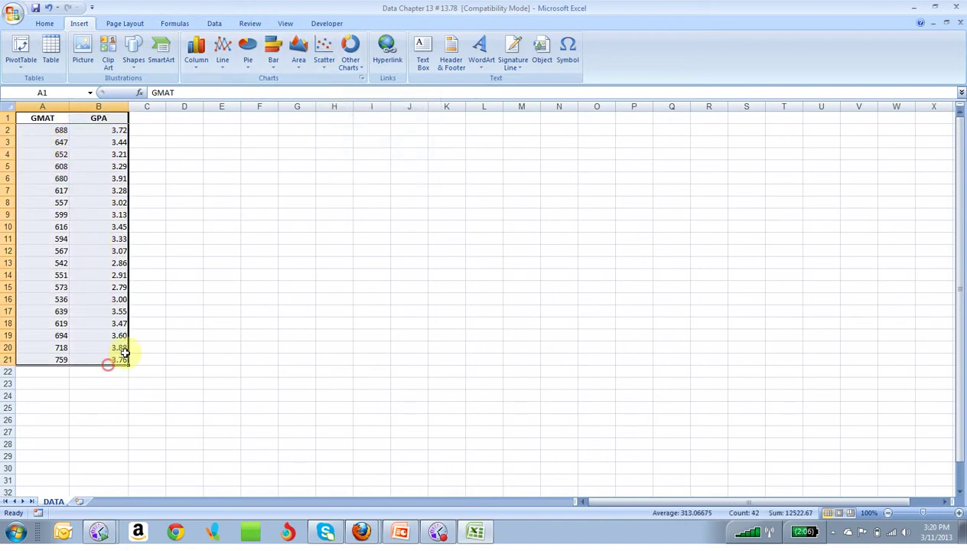
click(325, 50)
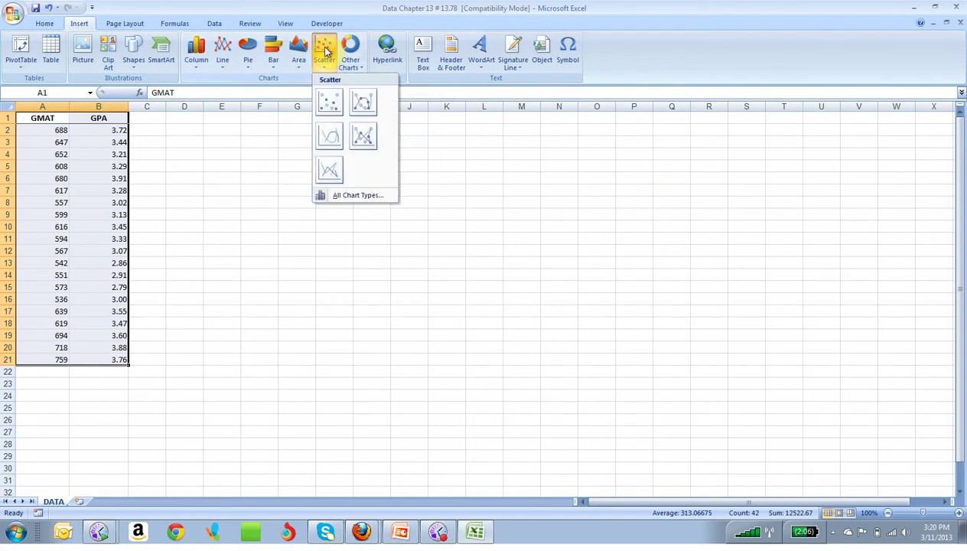
click(325, 108)
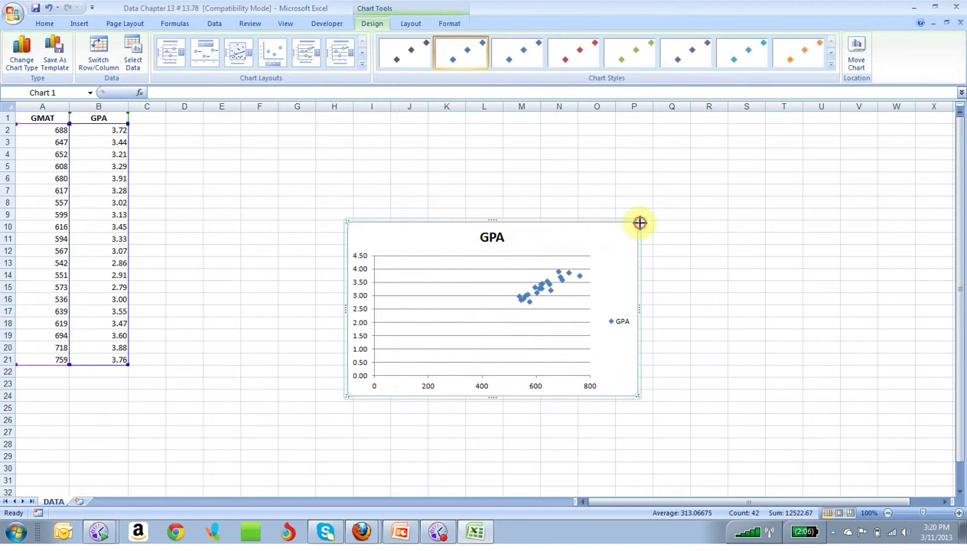
drag(645, 218, 721, 160)
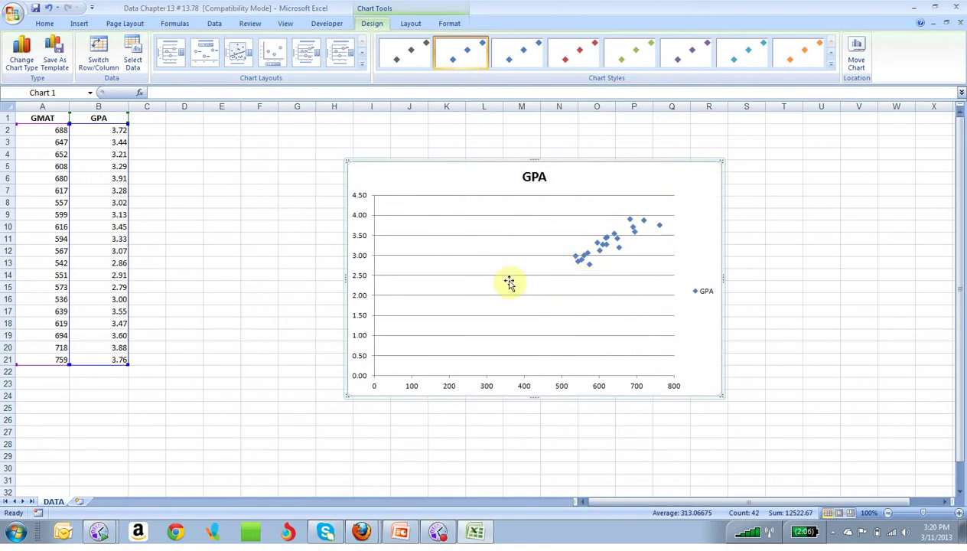
Give the scatter chart's vertical axis a fixed minimum of 2.0.
click(373, 277)
right_click(374, 277)
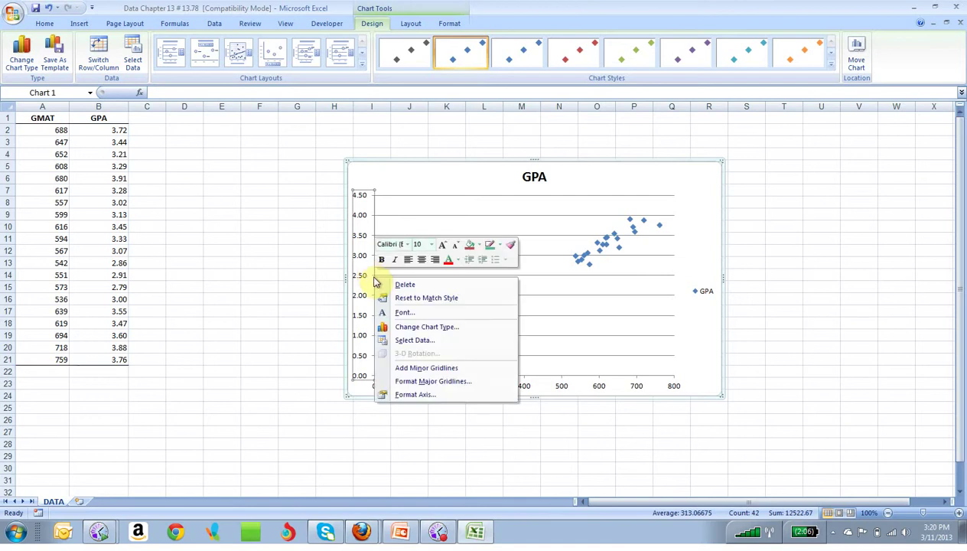
click(398, 395)
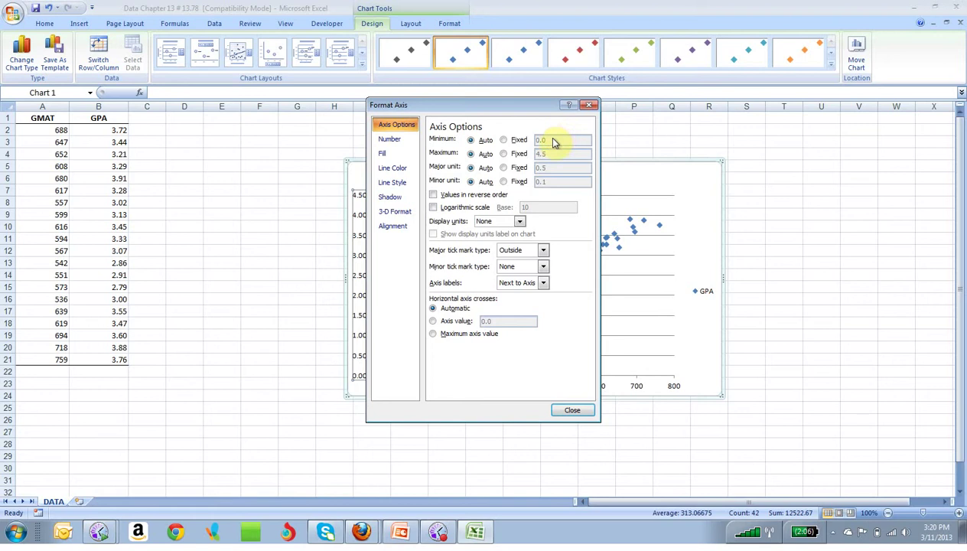
click(508, 140)
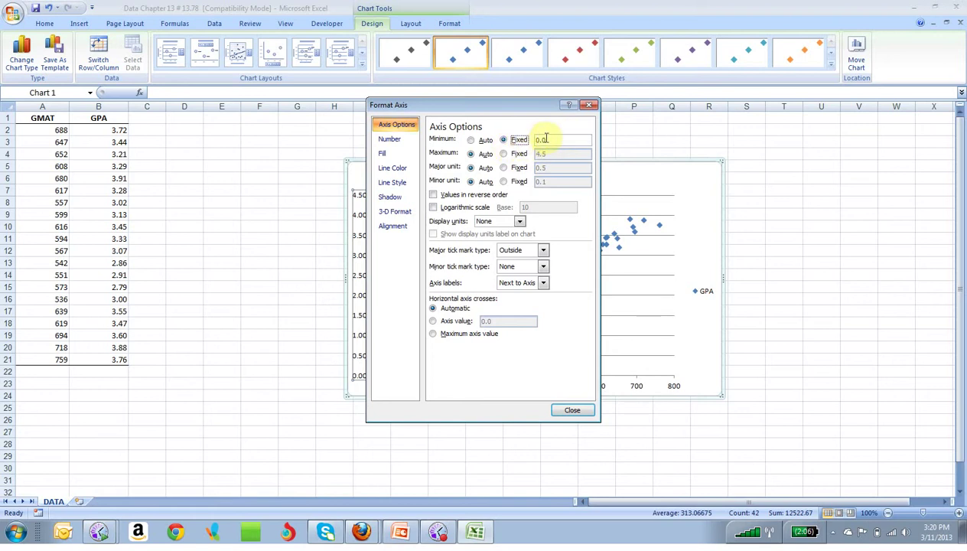
drag(546, 140, 520, 139)
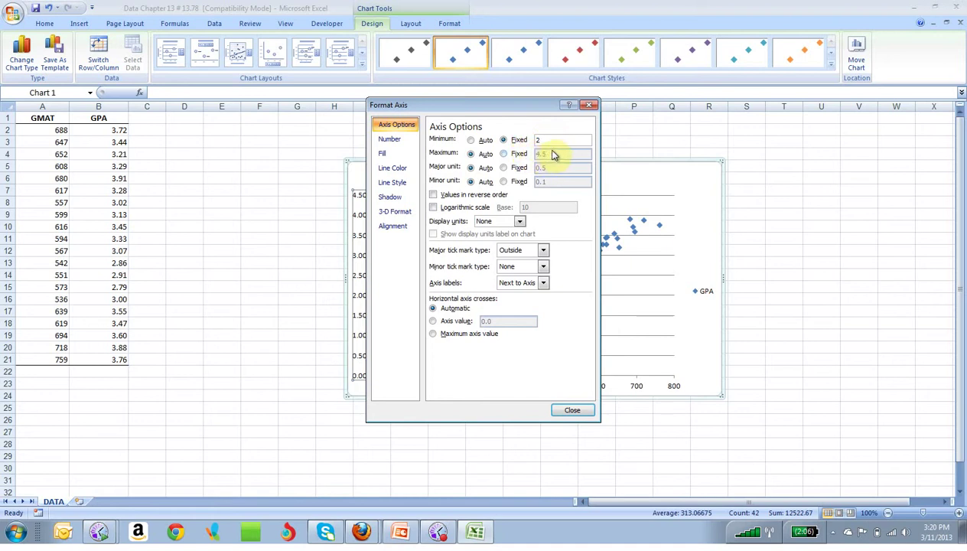
text(2.0)
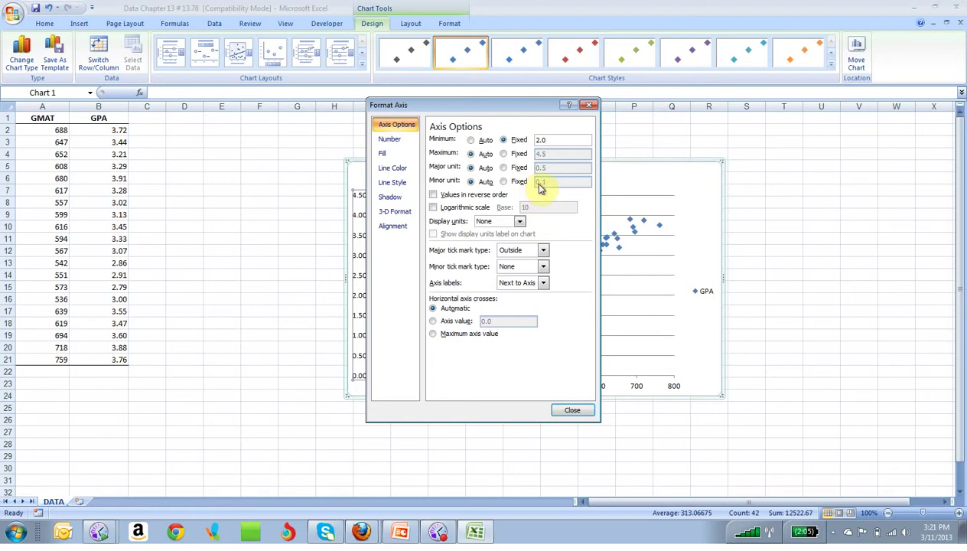
click(563, 410)
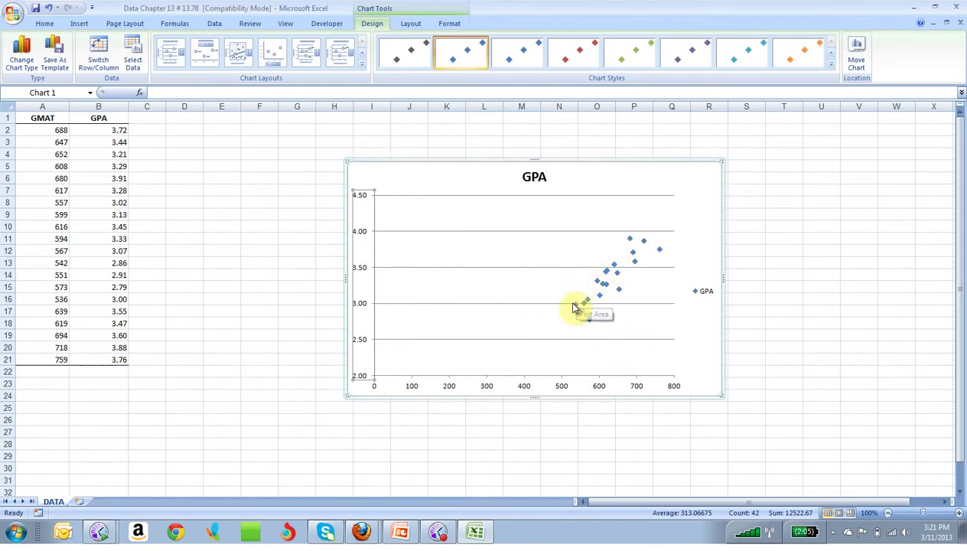
Give the scatter chart's horizontal axis a fixed minimum of 300.
click(588, 379)
click(588, 376)
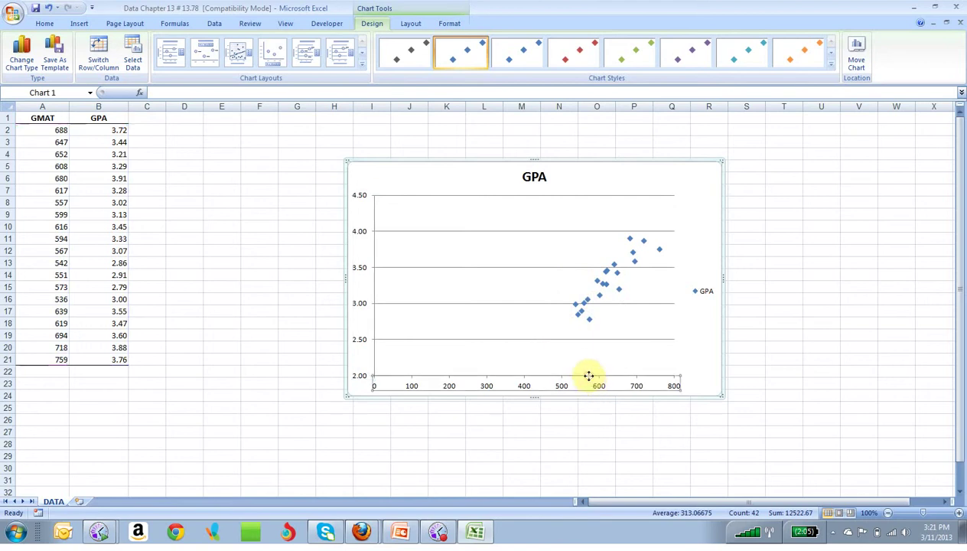
right_click(588, 376)
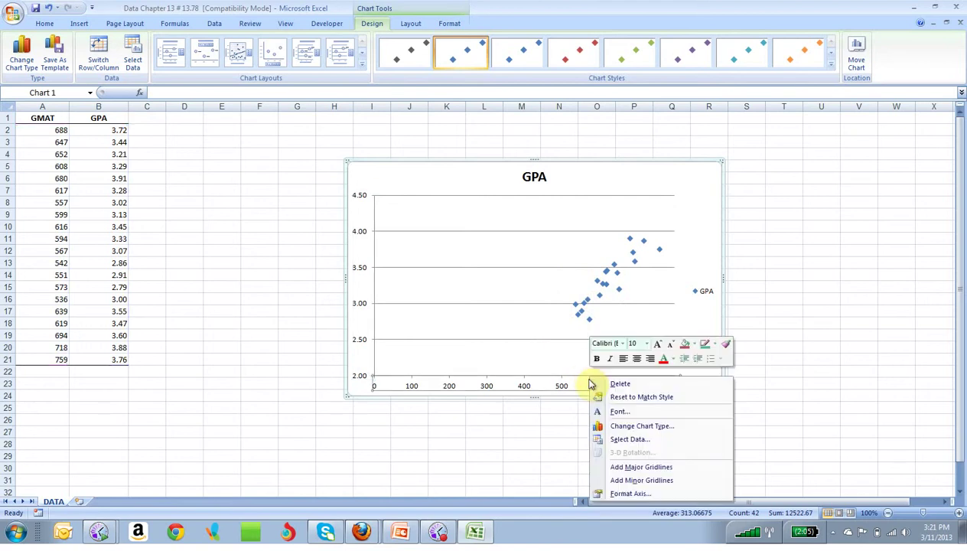
click(624, 494)
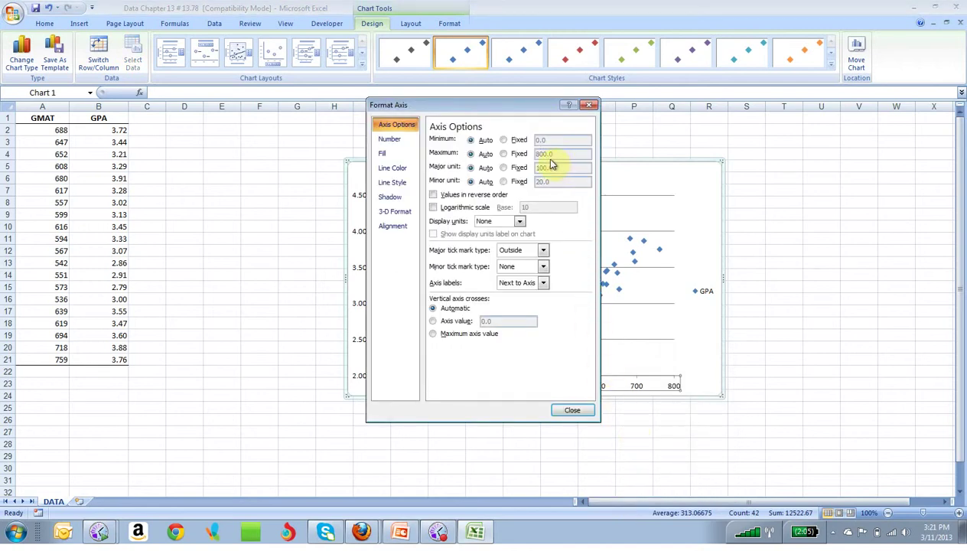
click(503, 139)
drag(545, 139, 518, 140)
text(300)
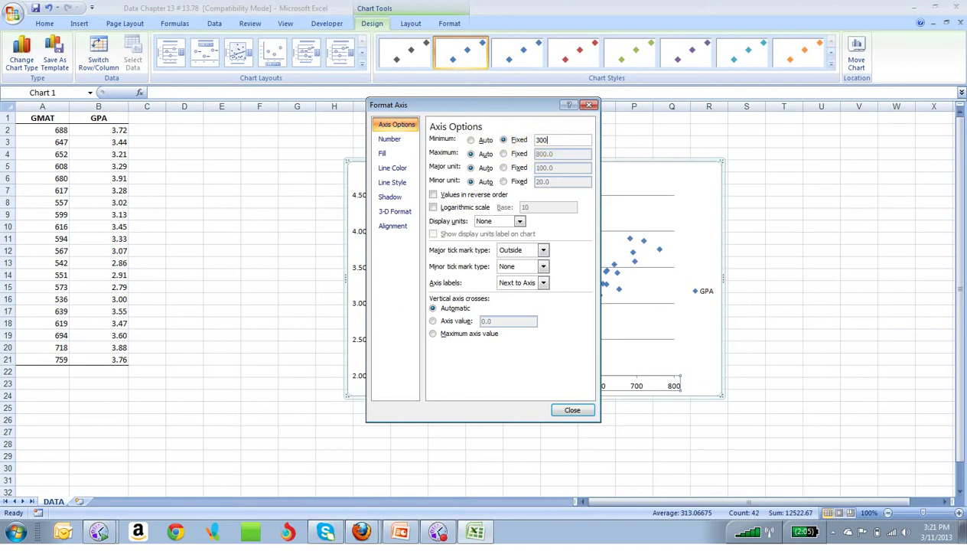
click(566, 410)
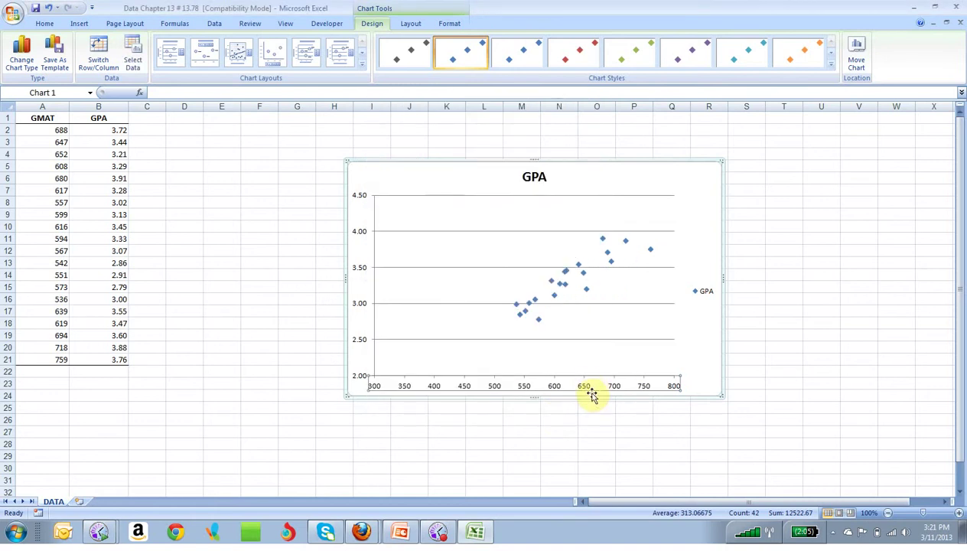
Set the fixed minimum of the scatter chart's horizontal axis to 500.
click(568, 380)
right_click(567, 383)
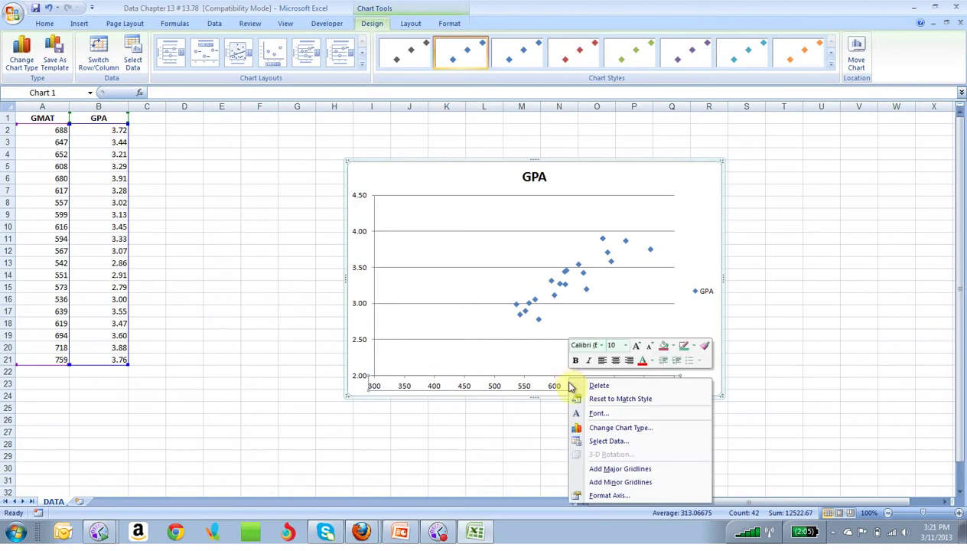
click(604, 496)
click(553, 140)
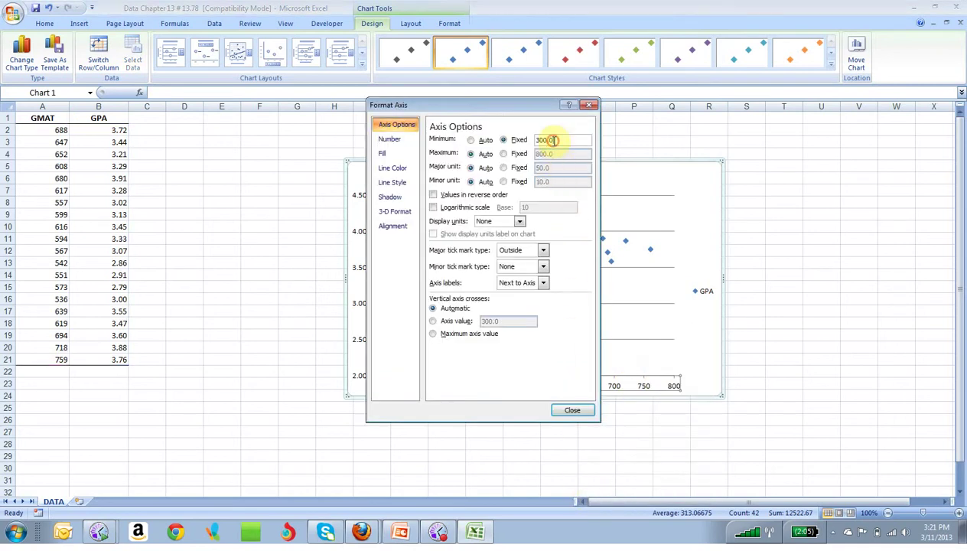
drag(552, 141, 524, 143)
text(500)
click(558, 409)
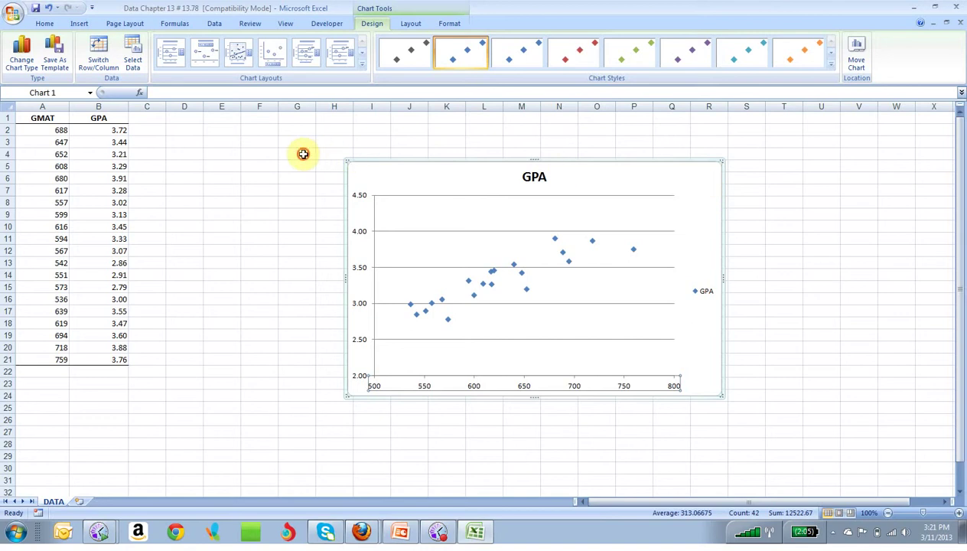
Start a Regression data analysis with the GPA values in B1:B21 as Y range and the GMAT values in A1:A21 as X range.
click(310, 153)
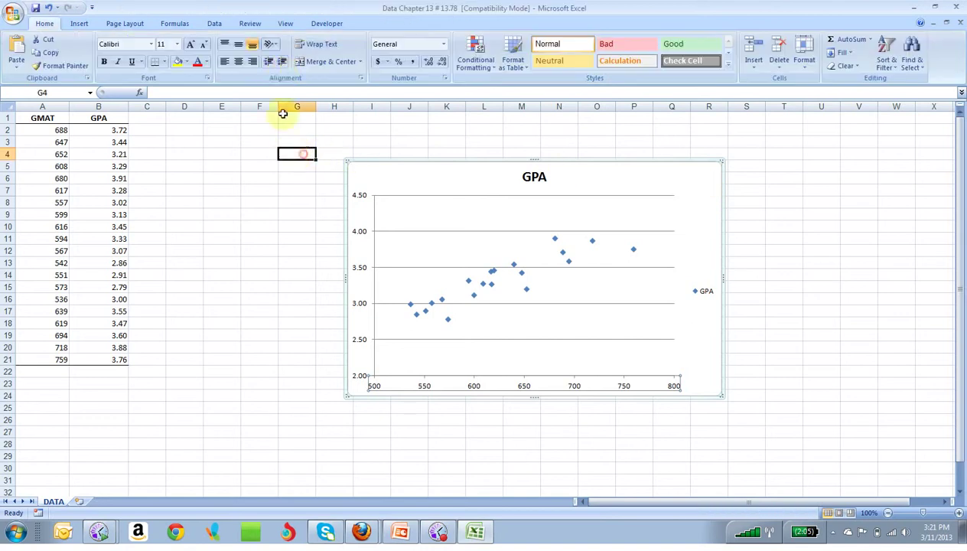
click(219, 23)
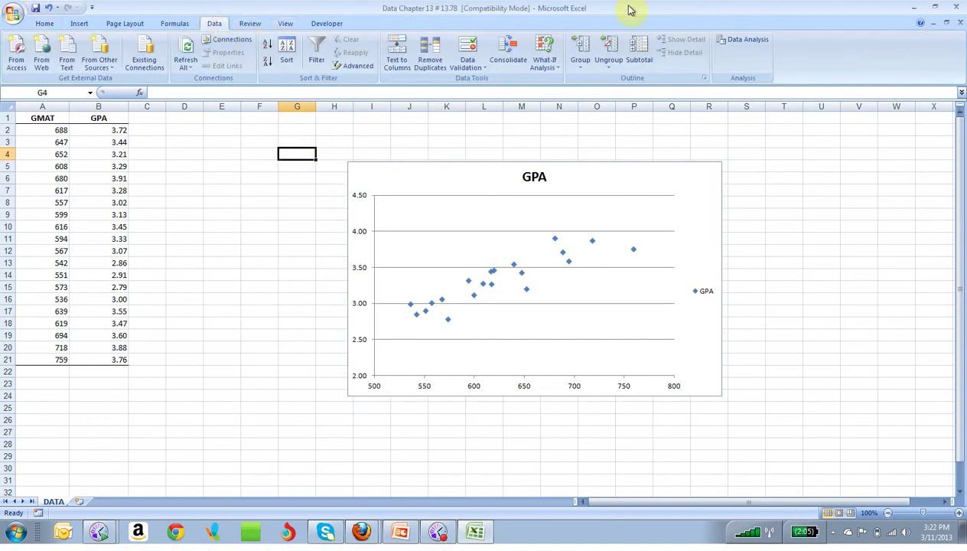
click(744, 42)
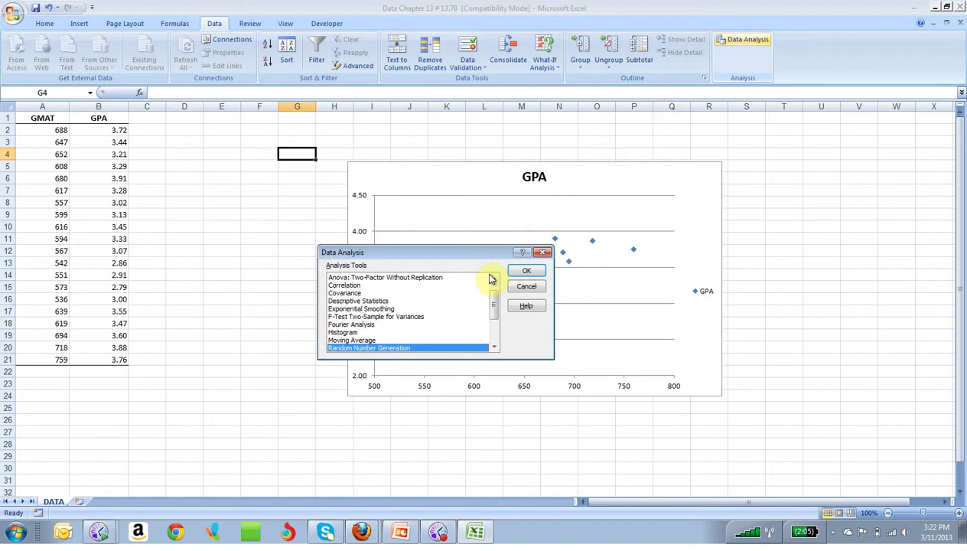
drag(495, 304, 493, 320)
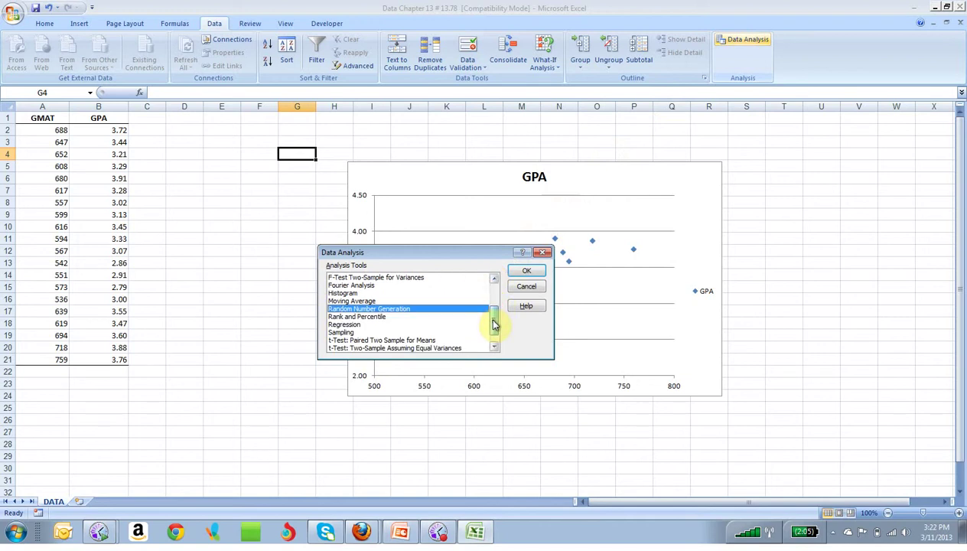
click(359, 325)
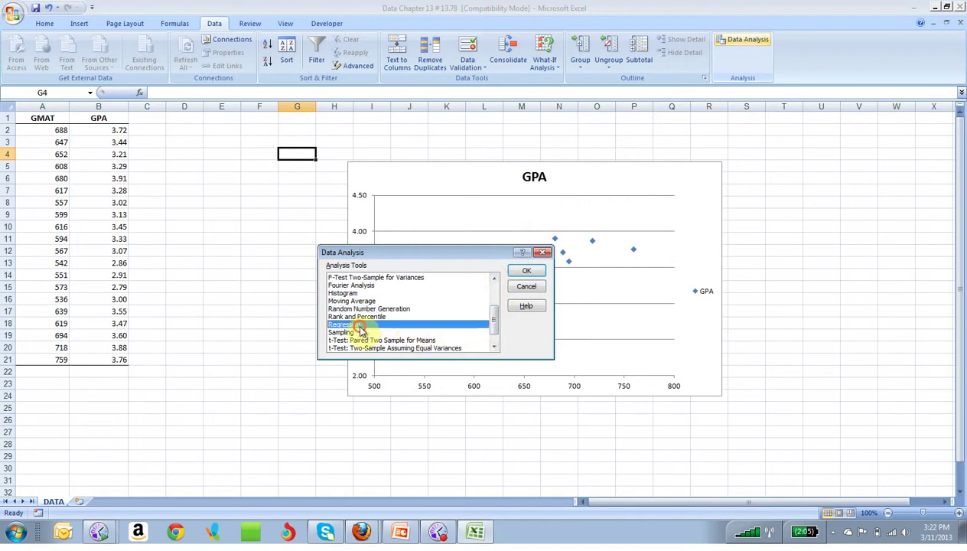
click(537, 276)
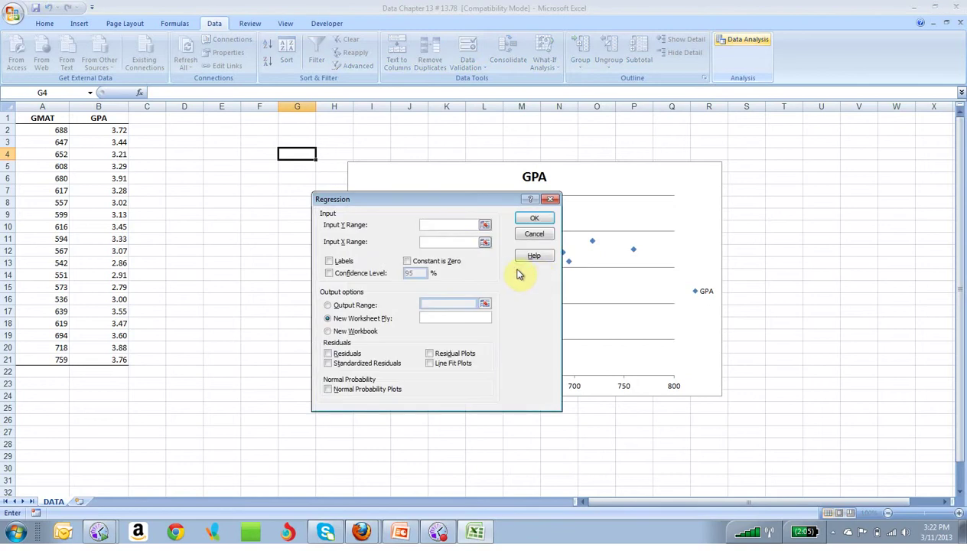
drag(99, 117, 117, 361)
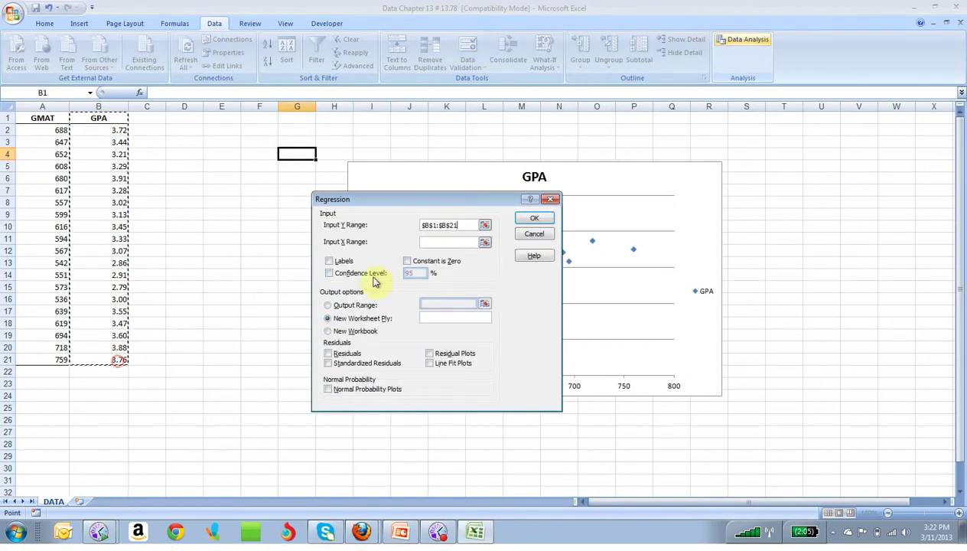
click(439, 242)
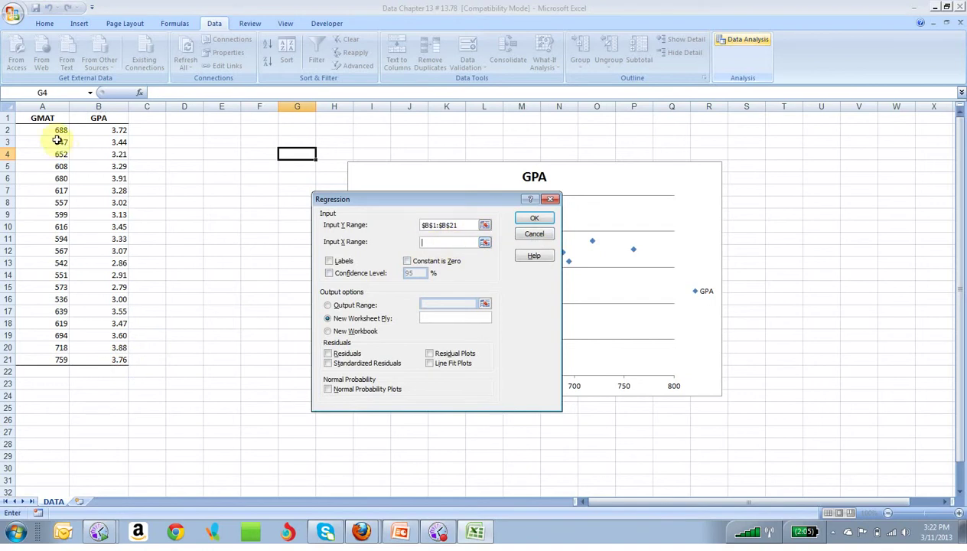
drag(44, 114, 61, 358)
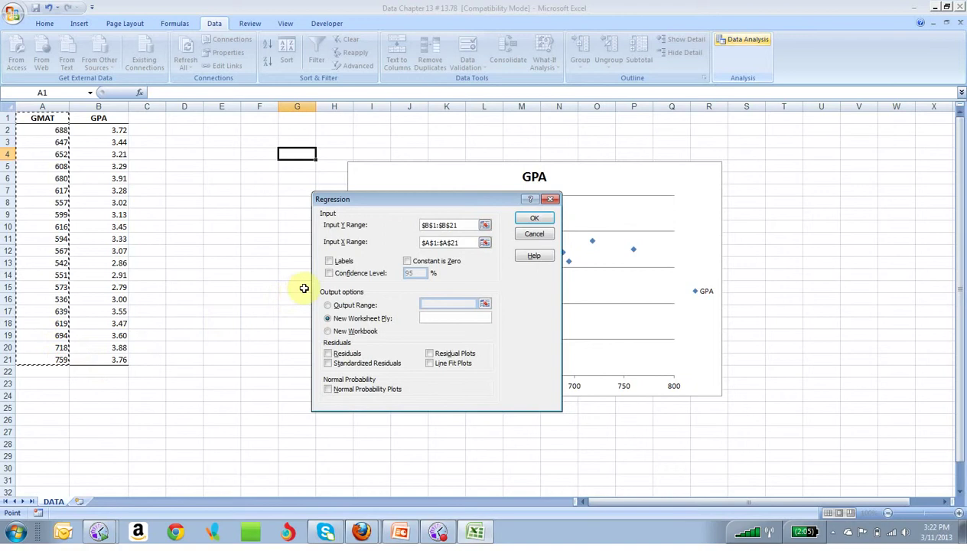
Run the regression with labels, residuals, standardized residuals and normal probability plots, output to a new worksheet.
click(330, 263)
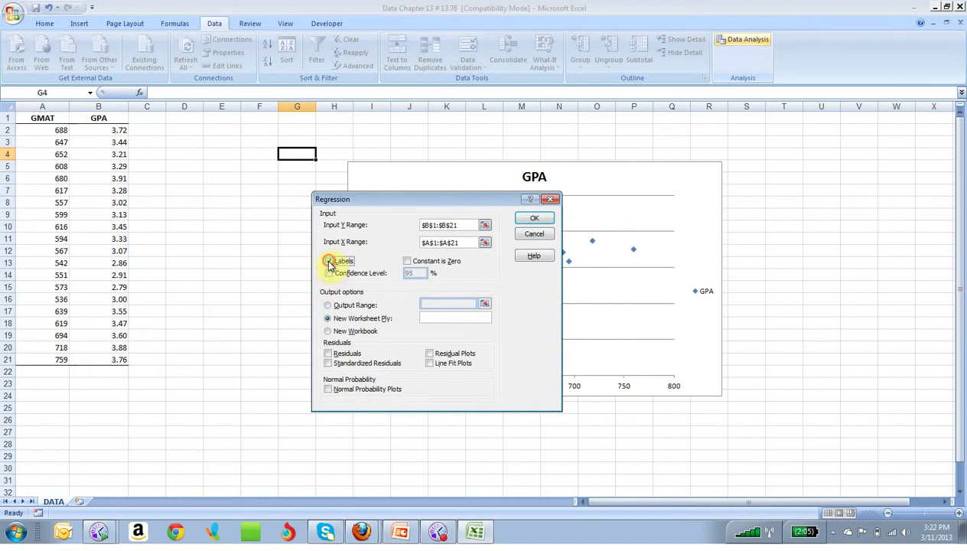
click(328, 318)
click(328, 355)
click(329, 364)
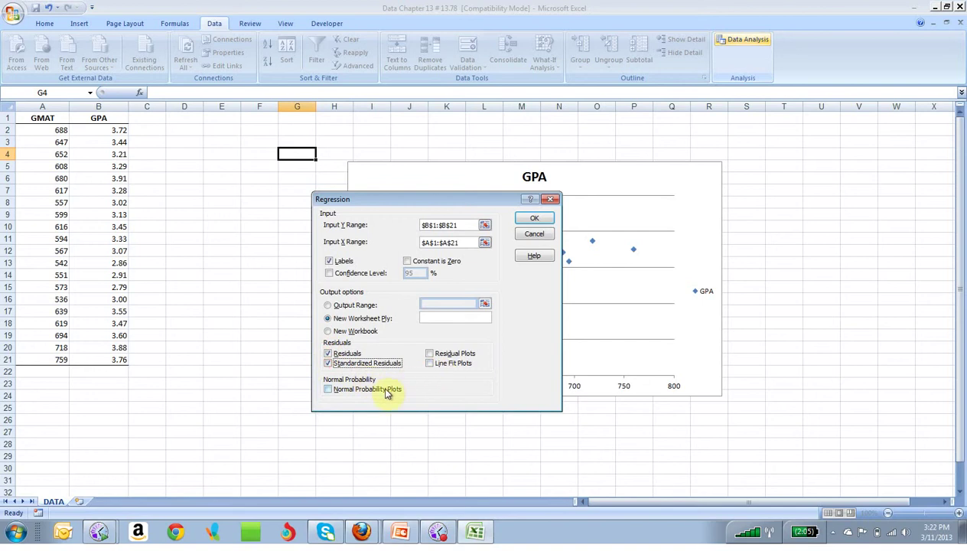
click(329, 391)
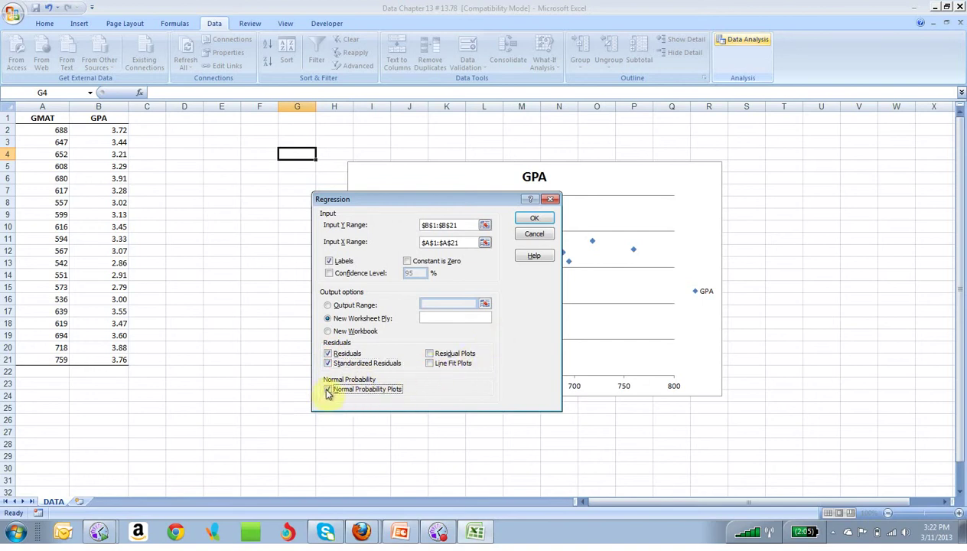
click(534, 219)
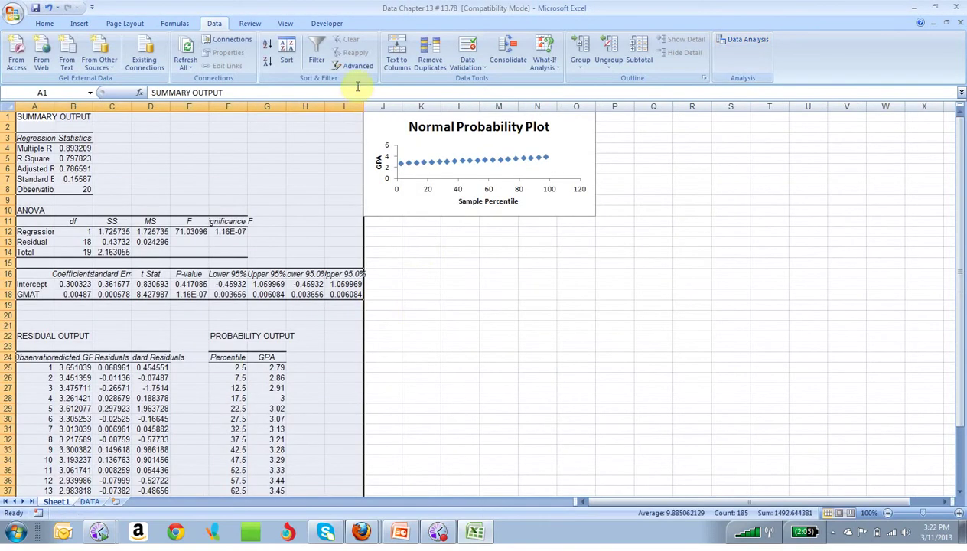
Widen columns I, B and A of the regression output sheet so their labels and values fit.
drag(363, 107, 408, 111)
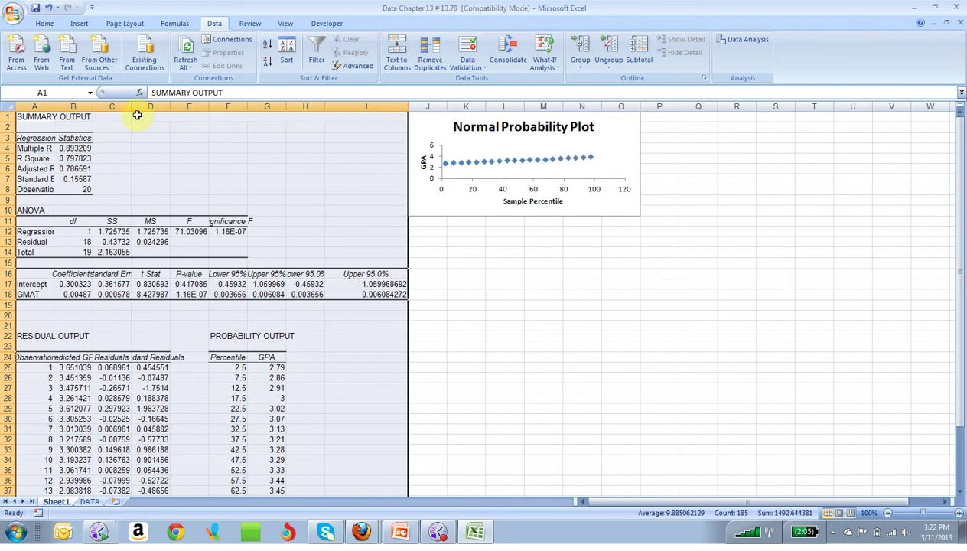
drag(95, 109, 151, 109)
drag(54, 107, 106, 111)
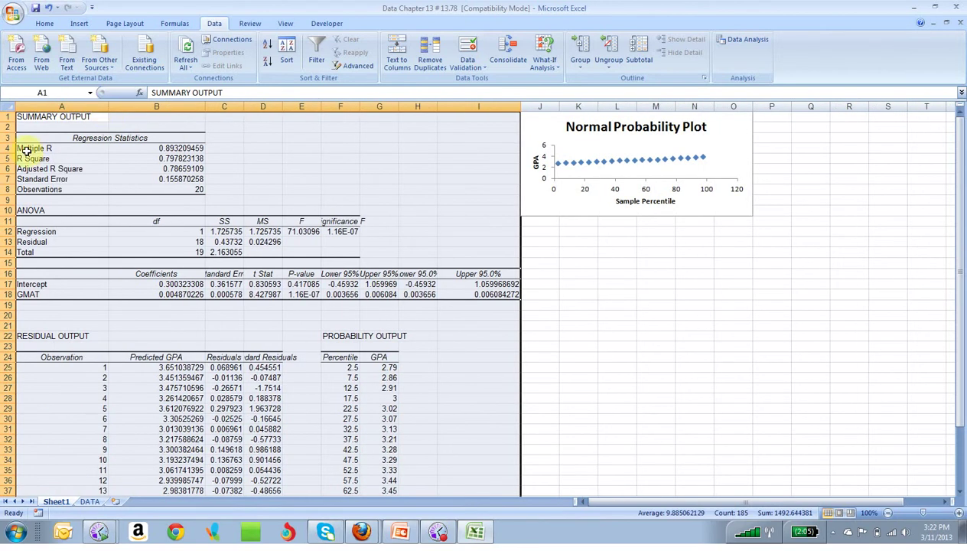
Format the Multiple R label and value in A4:B4 with font size 14 and a yellow fill.
drag(26, 148, 156, 149)
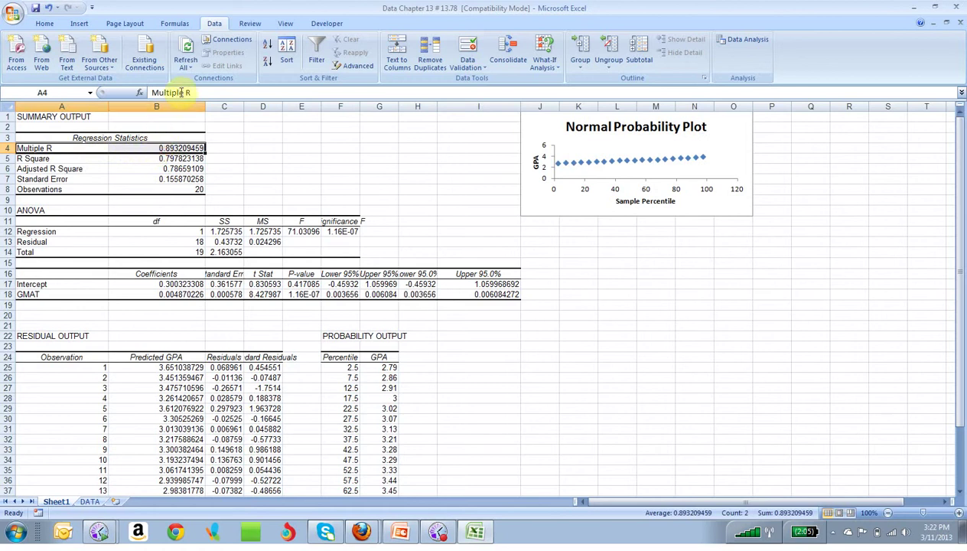
click(44, 23)
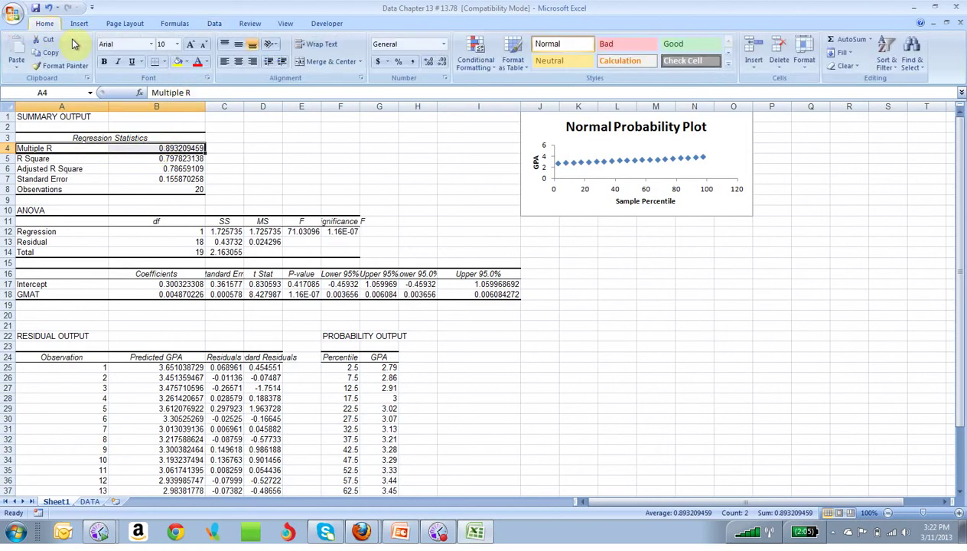
click(178, 44)
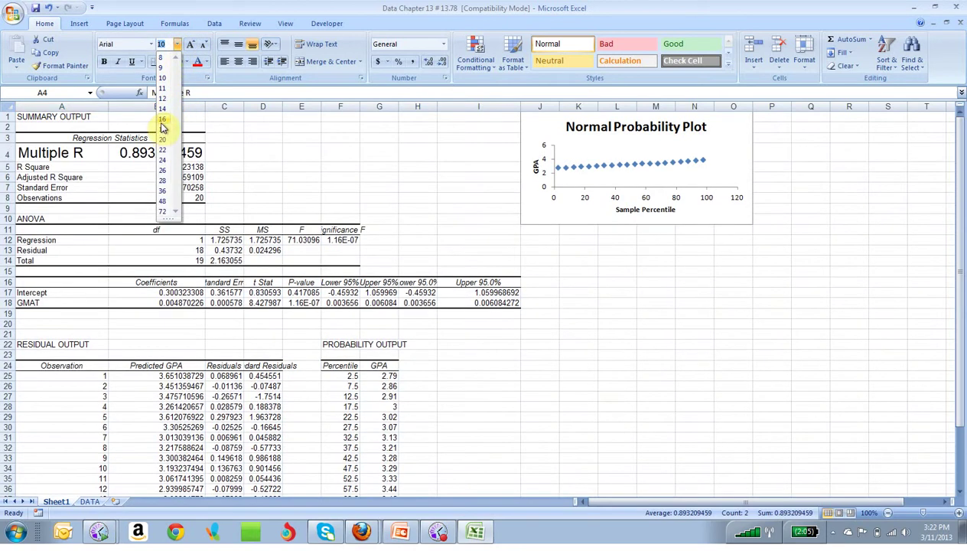
click(162, 108)
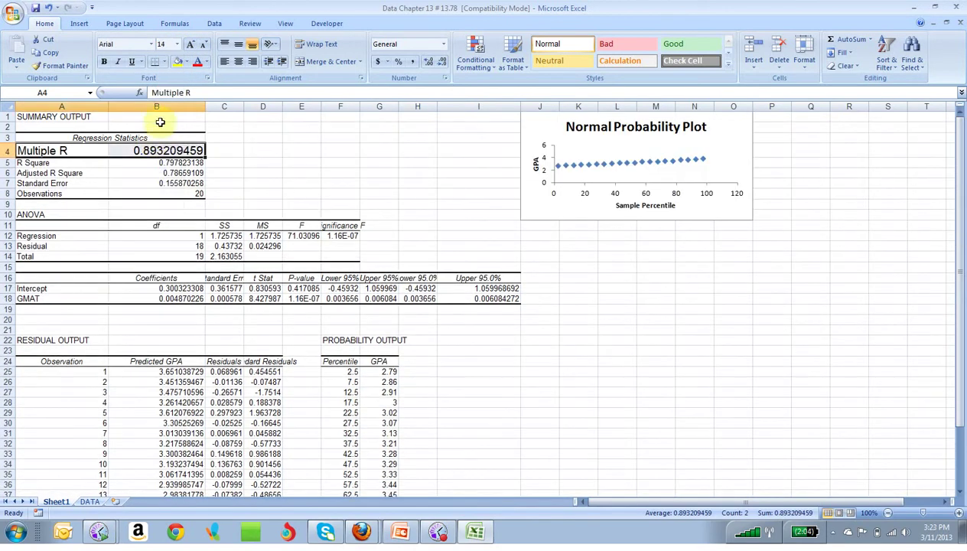
click(178, 61)
Format the R Square label and value in A5:B5 with font size 14 and red text.
drag(40, 164, 156, 162)
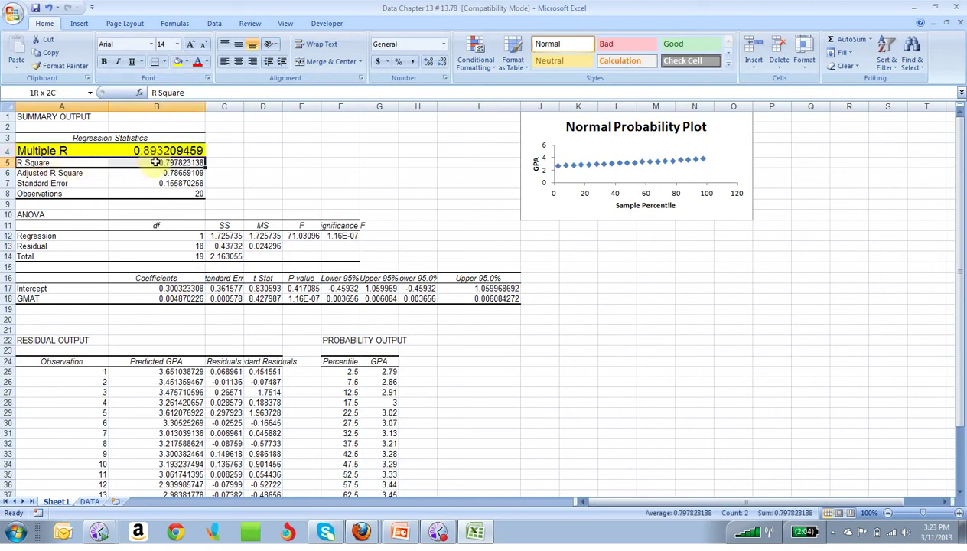
click(178, 44)
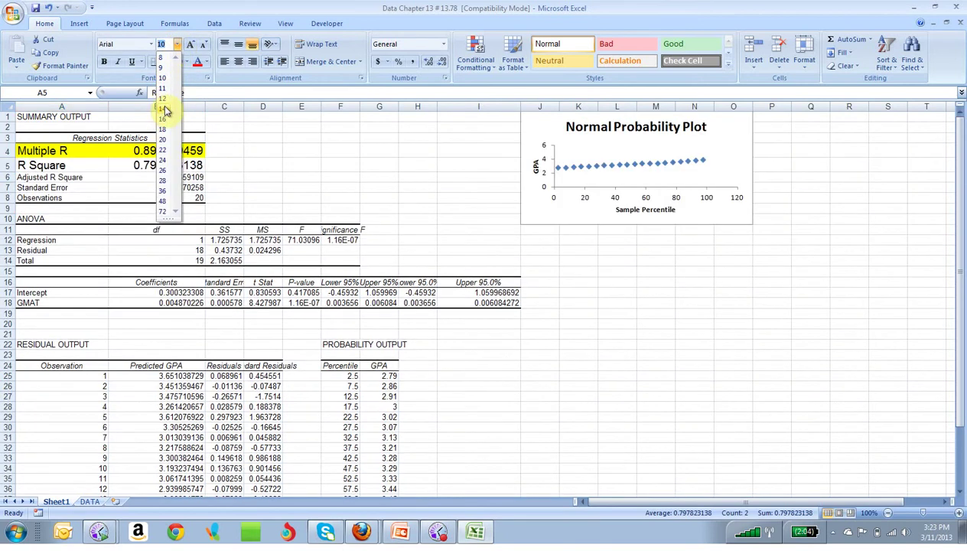
click(164, 108)
click(197, 65)
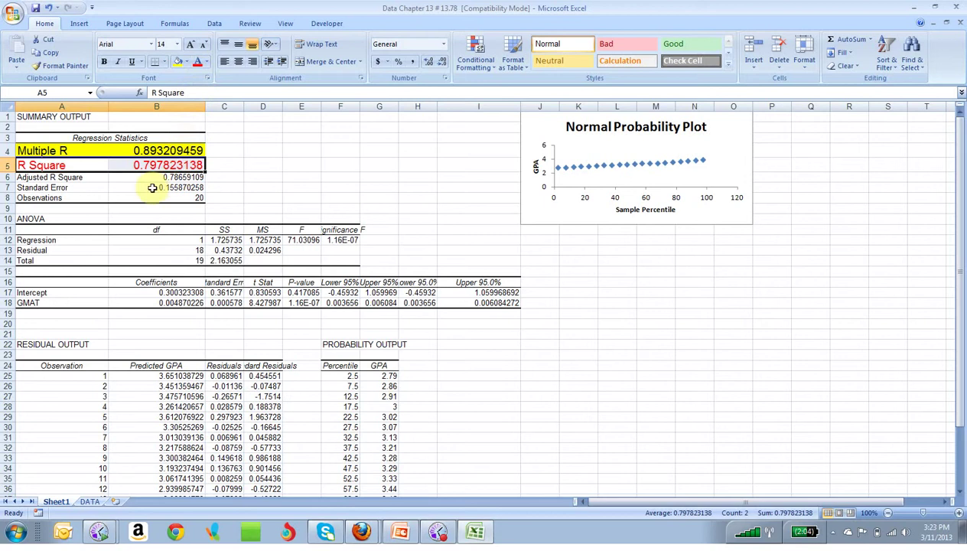
Format the Standard Error label and value in A7:B7 with font size 14 and a light green fill.
drag(34, 191, 161, 188)
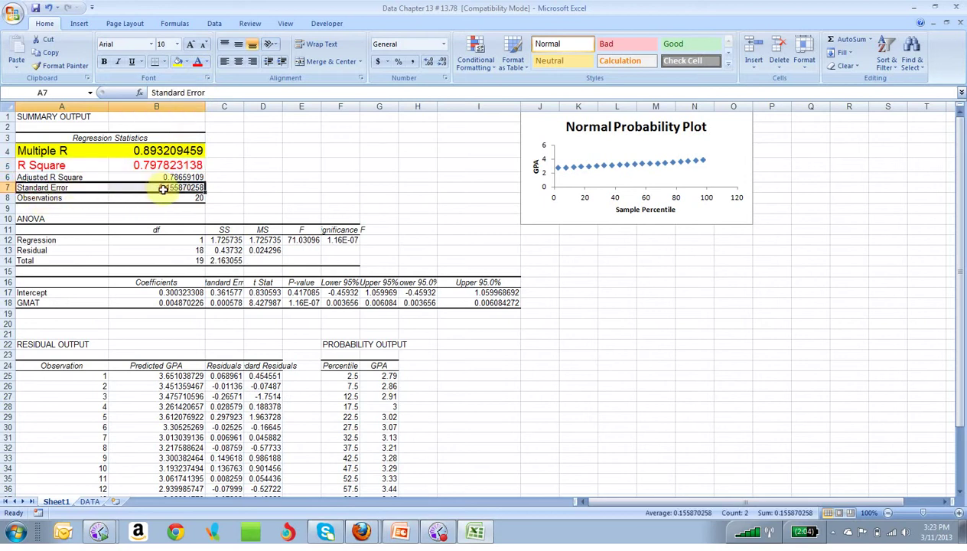
click(179, 45)
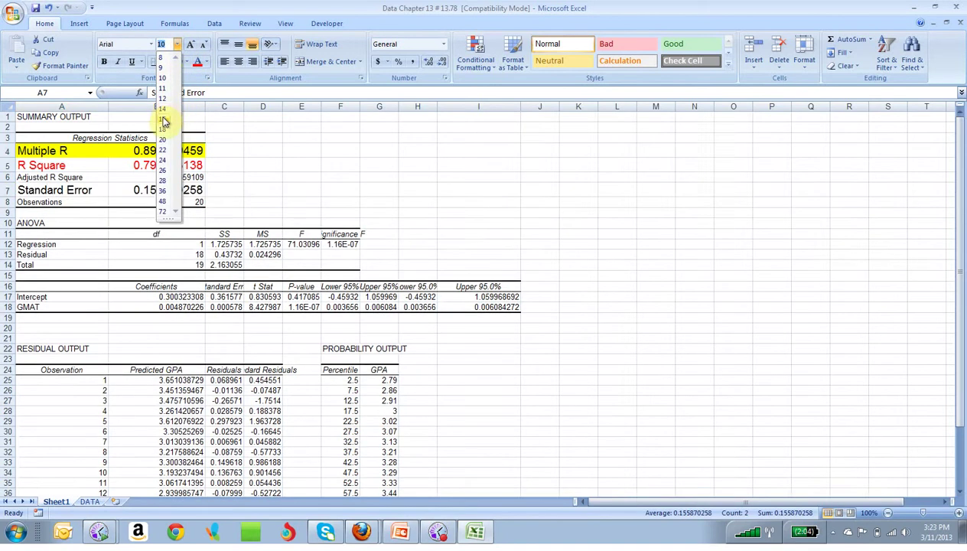
click(163, 109)
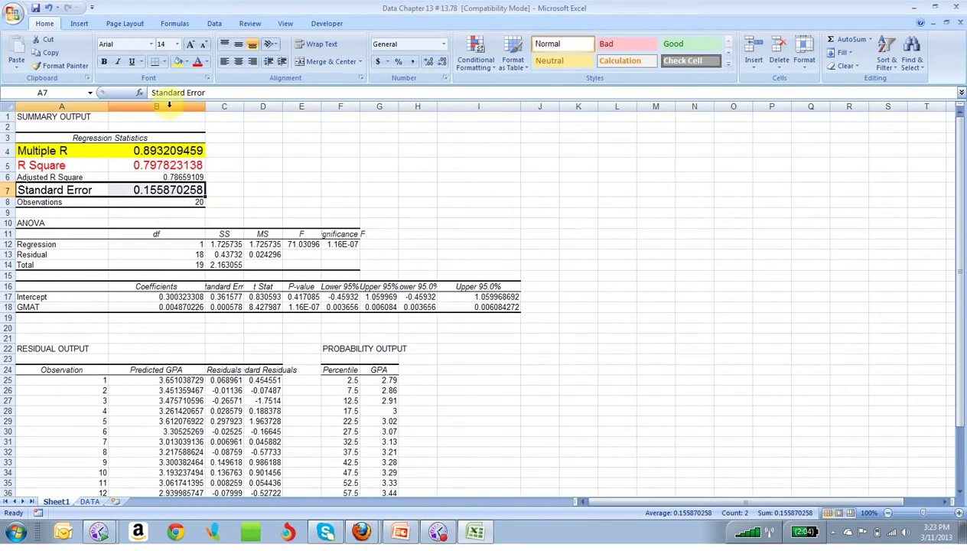
click(186, 63)
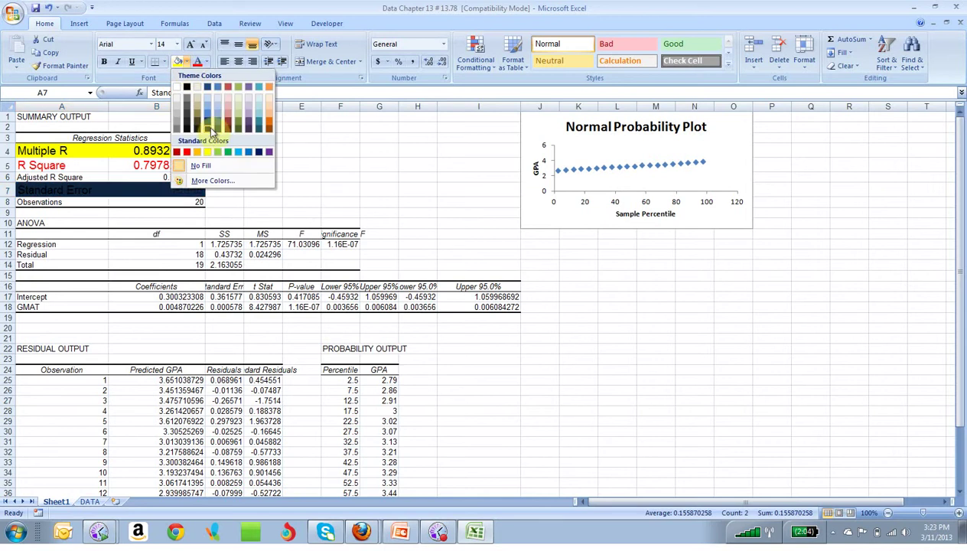
click(218, 152)
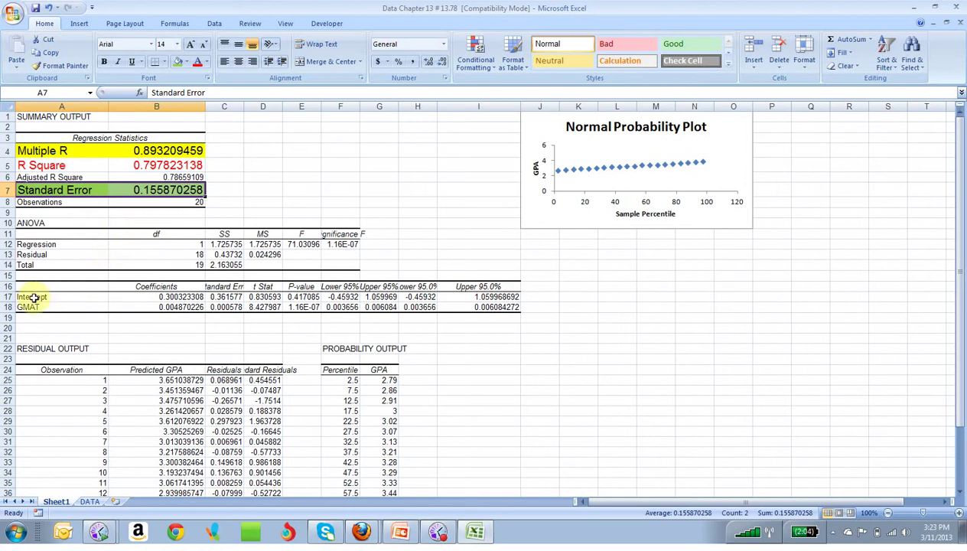
Format the Intercept label and coefficient in A17:B17 with font size 14 and an orange fill.
drag(34, 297, 136, 297)
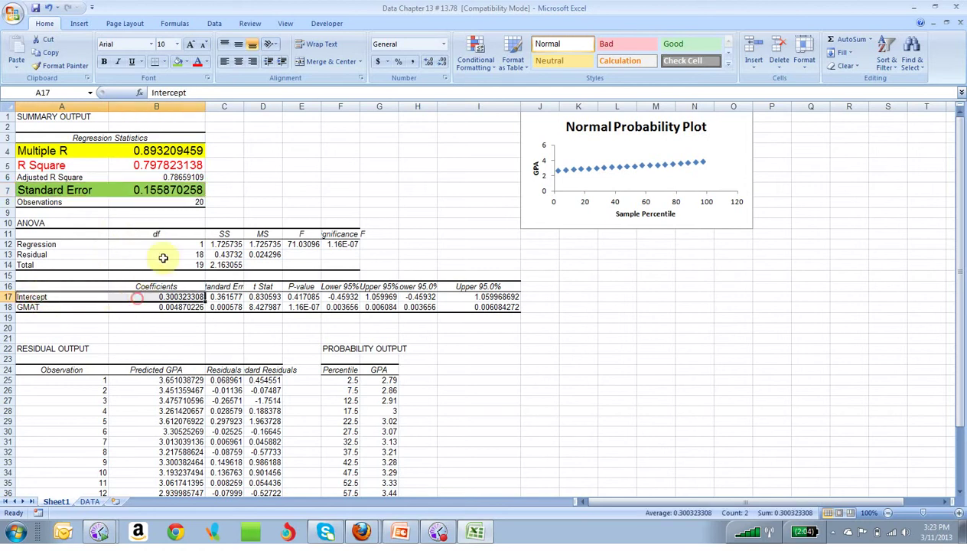
click(180, 44)
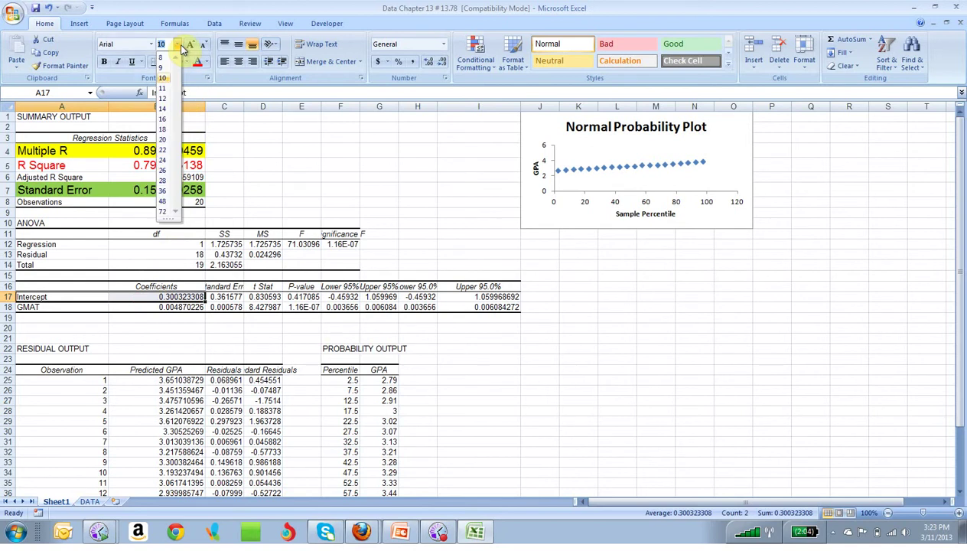
click(163, 108)
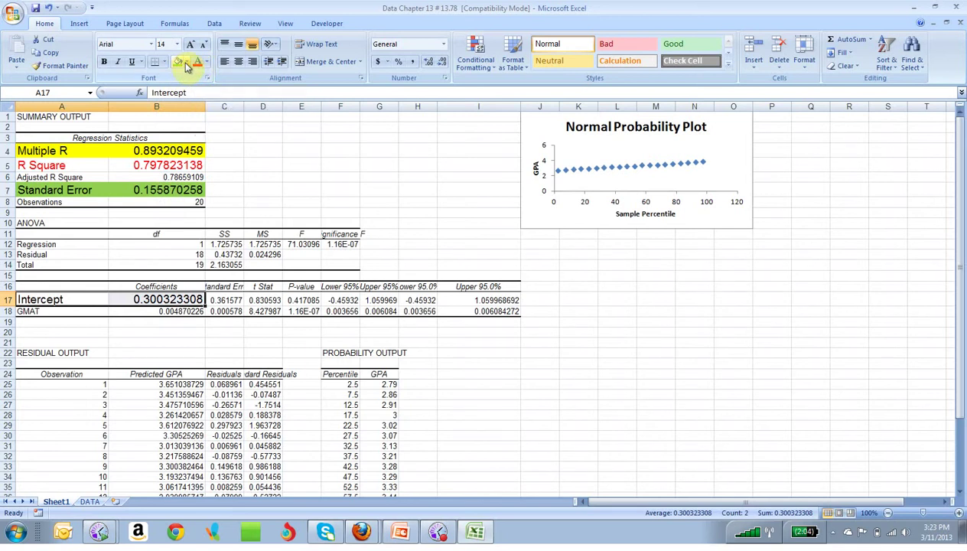
click(186, 62)
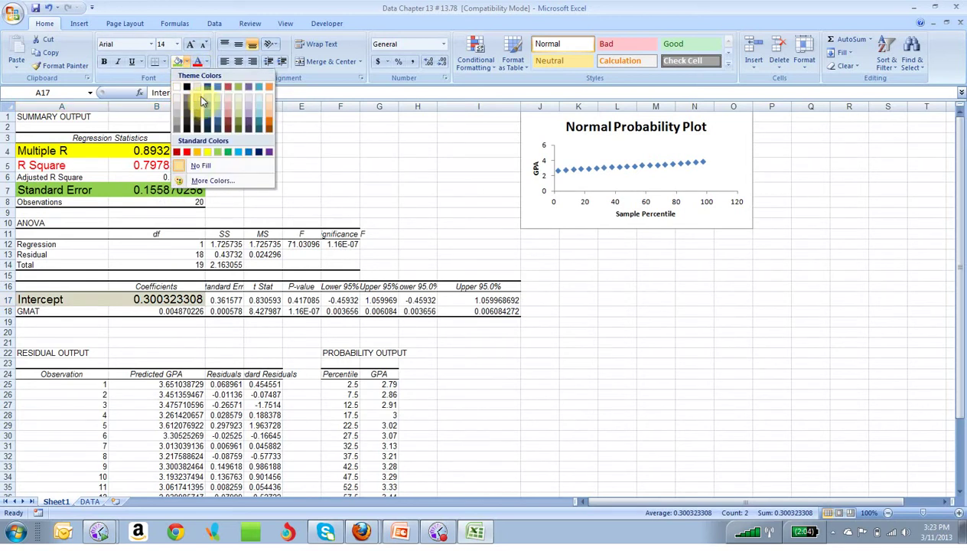
click(268, 87)
Format the GMAT label and coefficient in A18:B18 with font size 14 and a light green fill.
drag(33, 313, 147, 315)
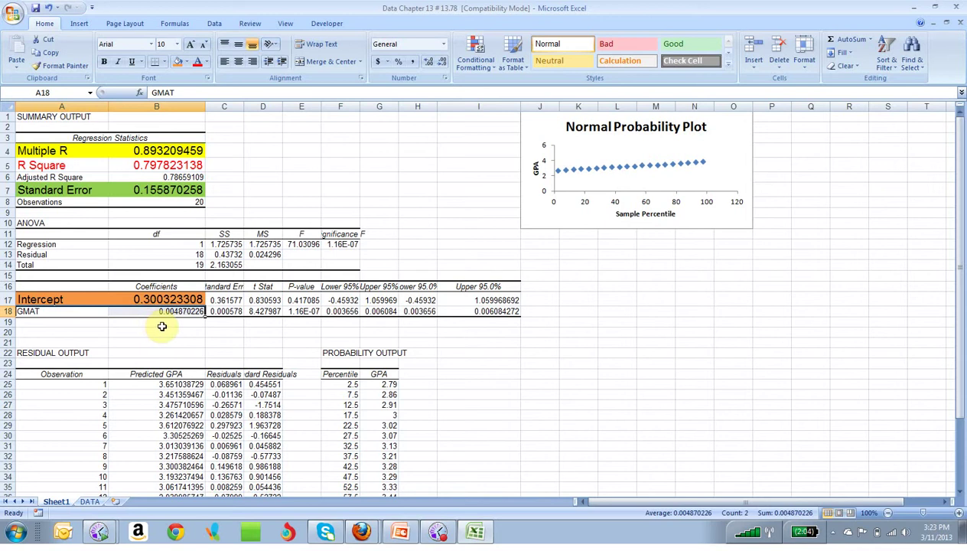
click(181, 44)
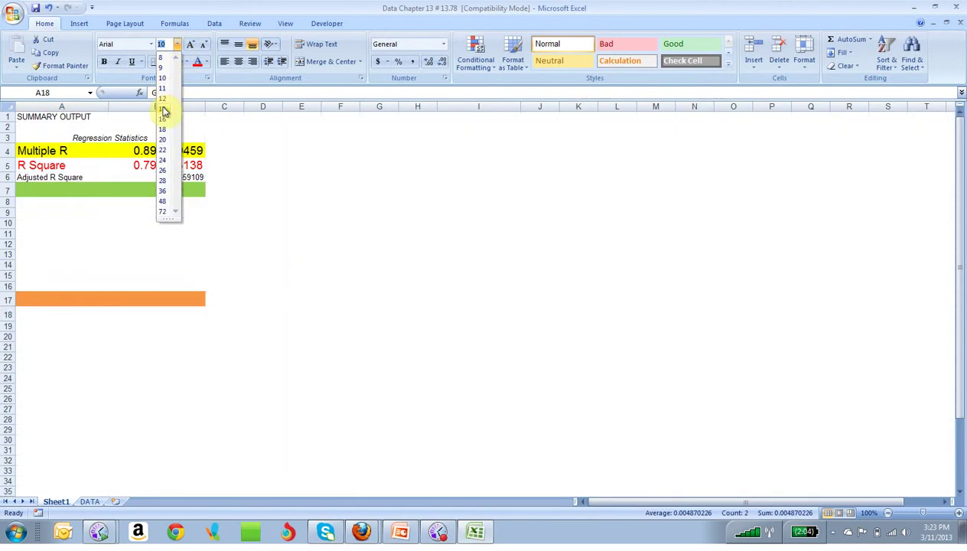
click(163, 110)
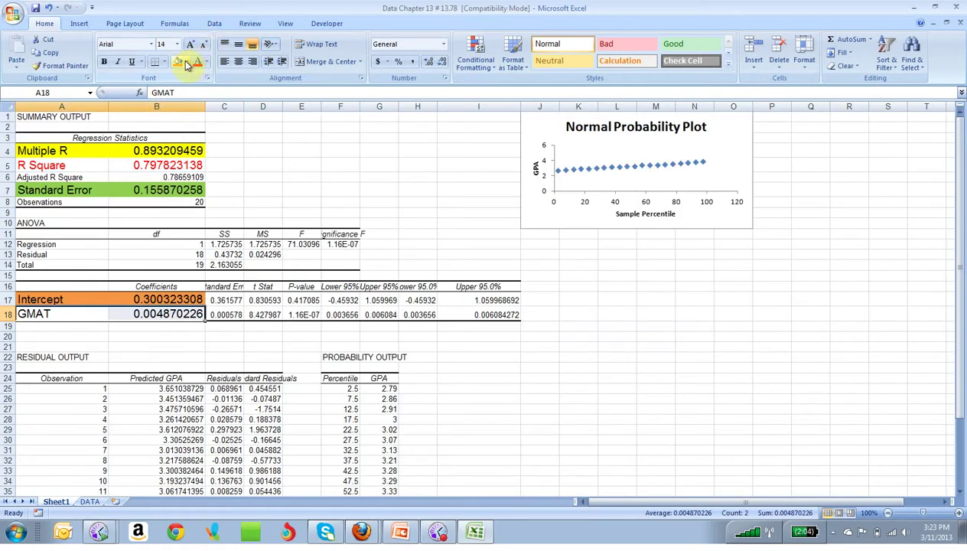
click(184, 62)
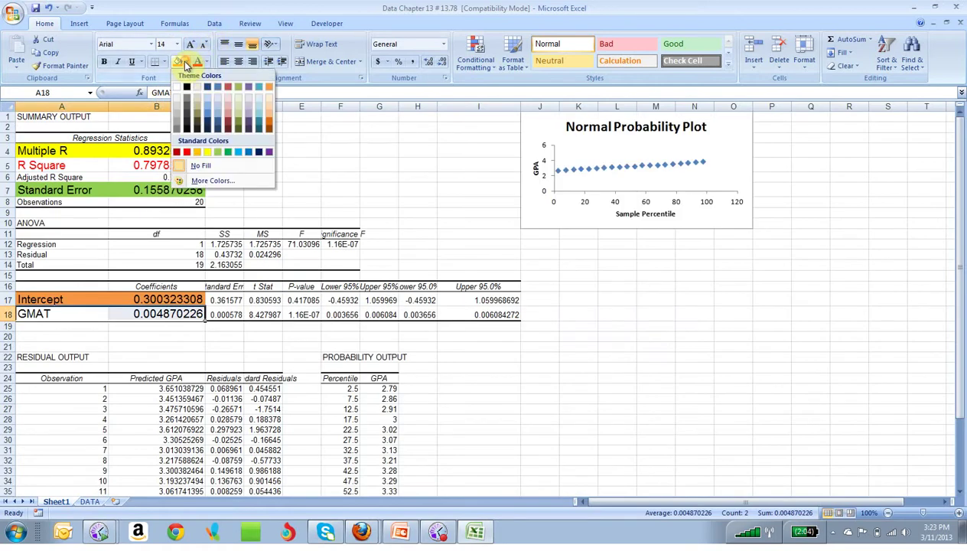
click(216, 153)
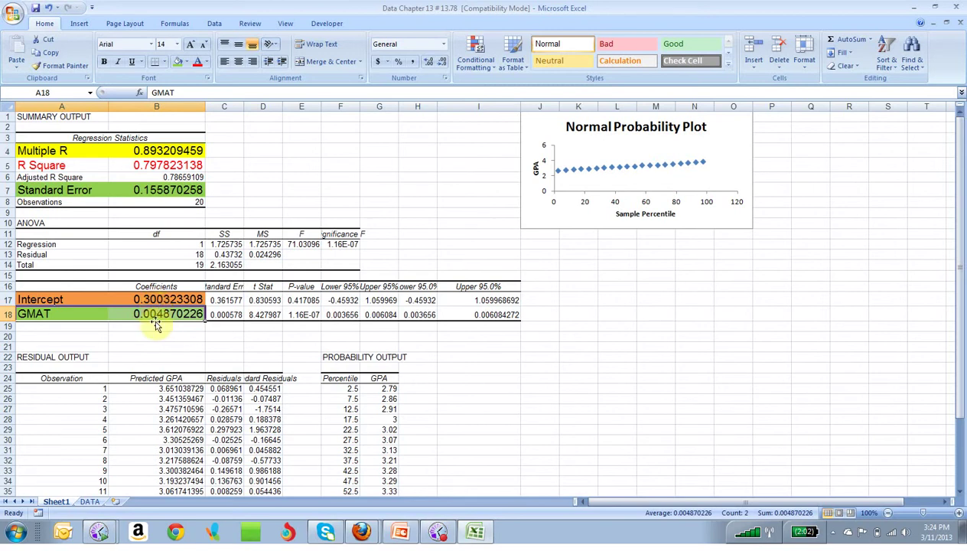
Enter the regression equation .30032+.00487(X) in B19 and format A19:B19 with font size 14 and a tan fill.
click(155, 328)
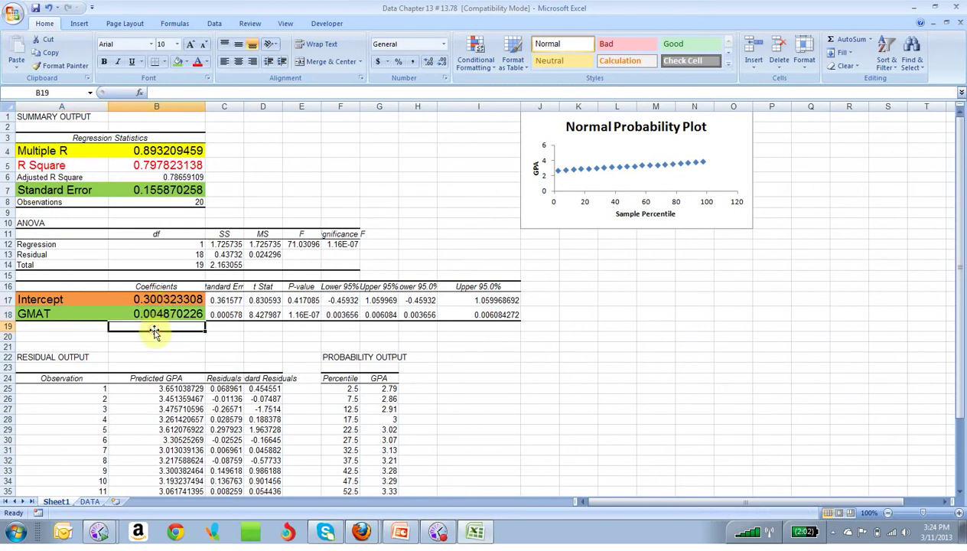
text(.00487(X)
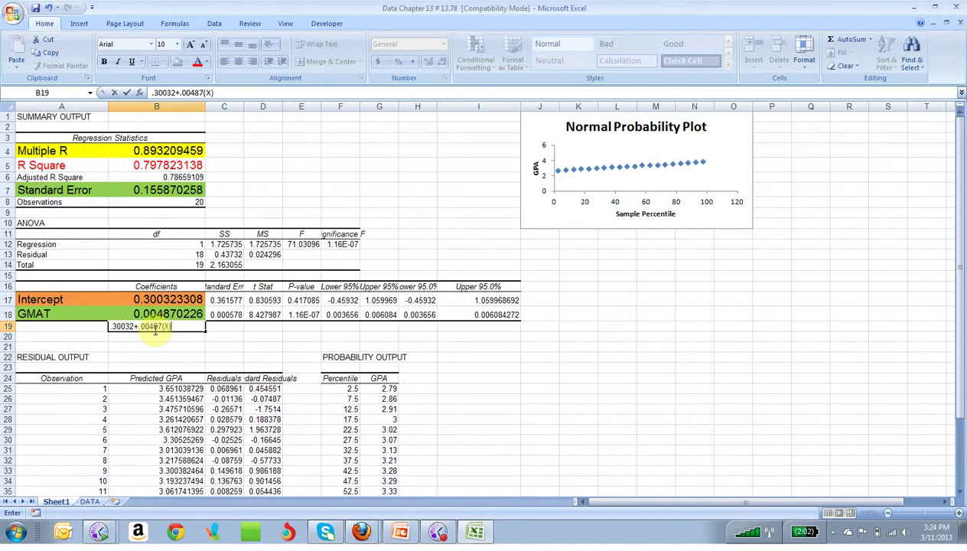
drag(104, 327, 126, 326)
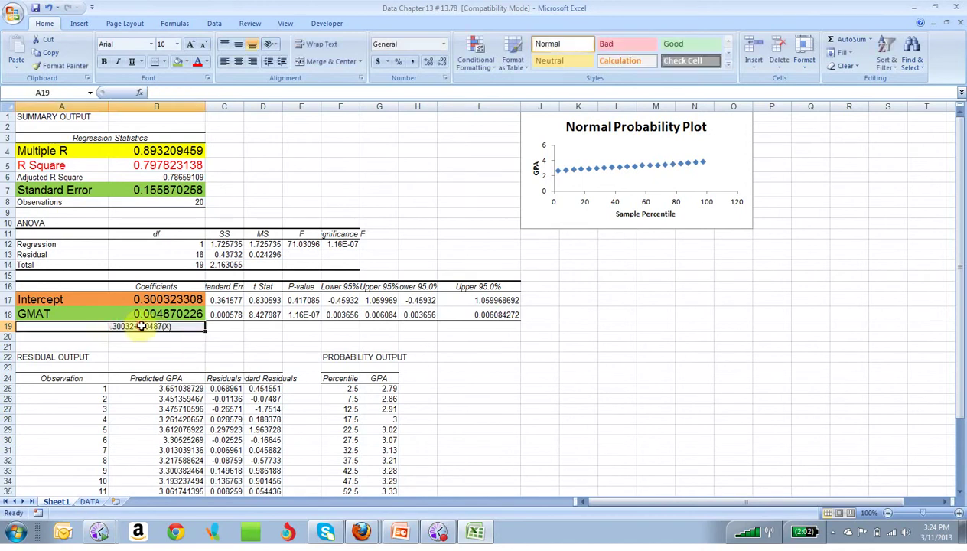
click(178, 44)
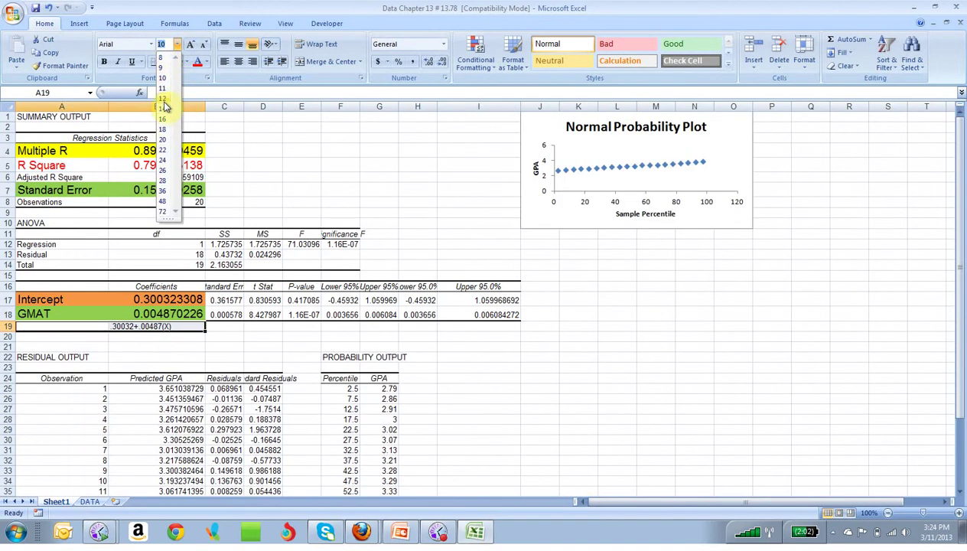
click(164, 108)
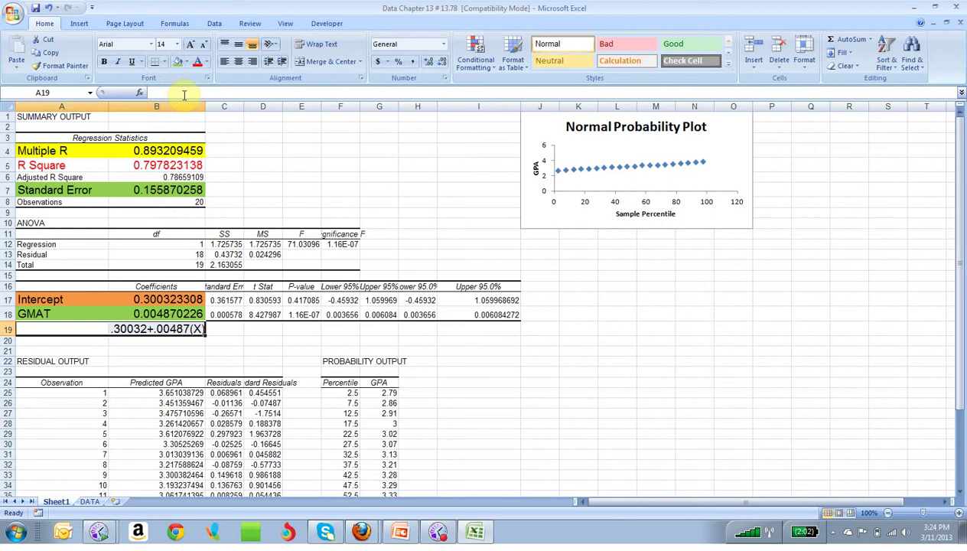
click(186, 62)
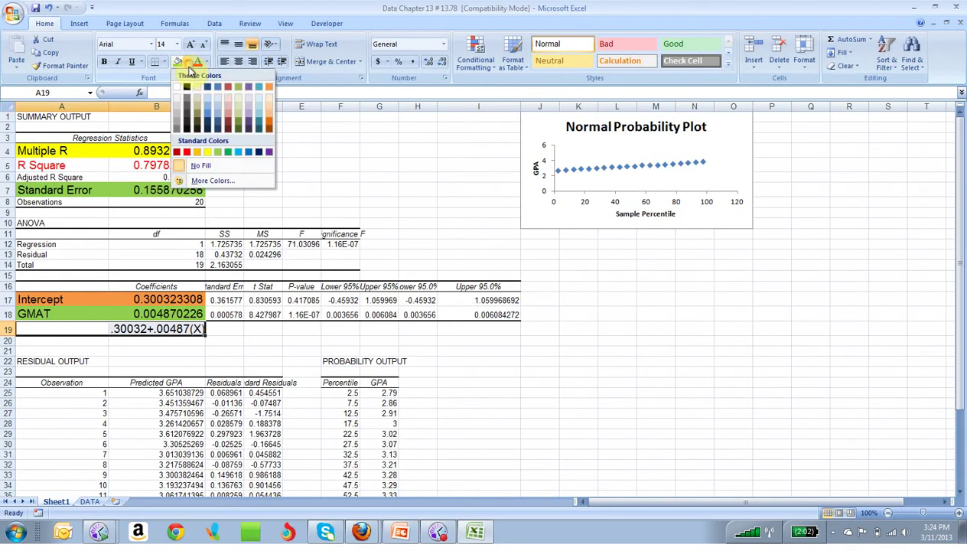
click(197, 105)
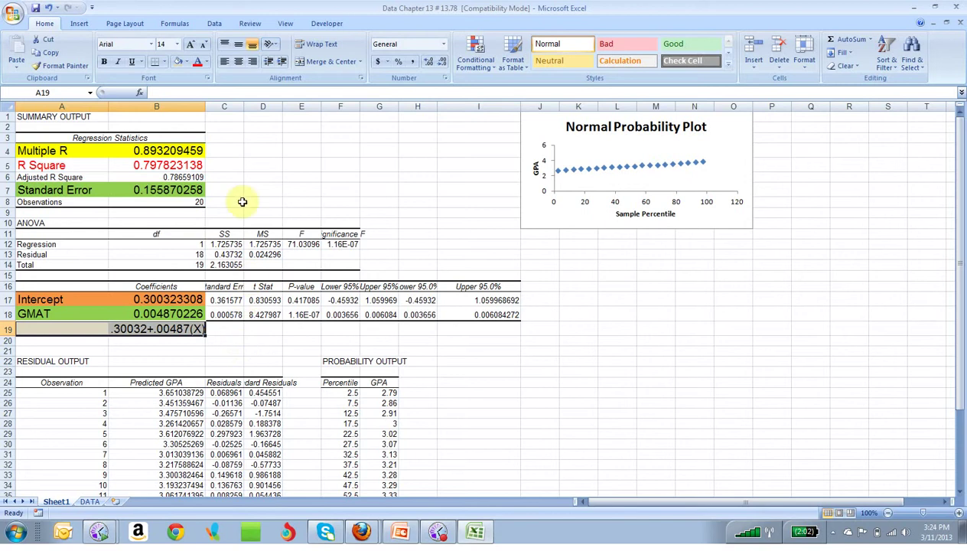
Widen columns C and D, and format the GMAT standard error in C18 with font size 14 and a yellow fill.
drag(243, 106, 343, 111)
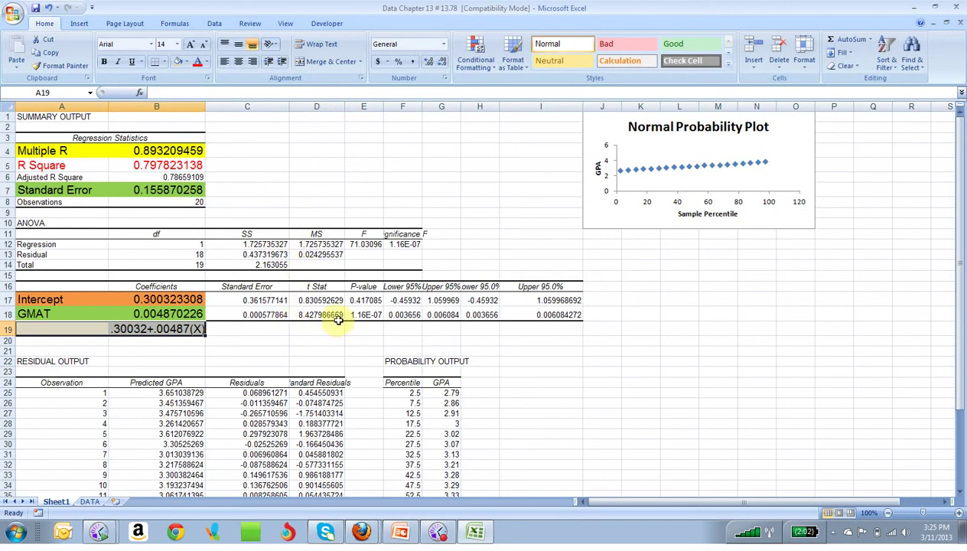
drag(49, 314, 165, 314)
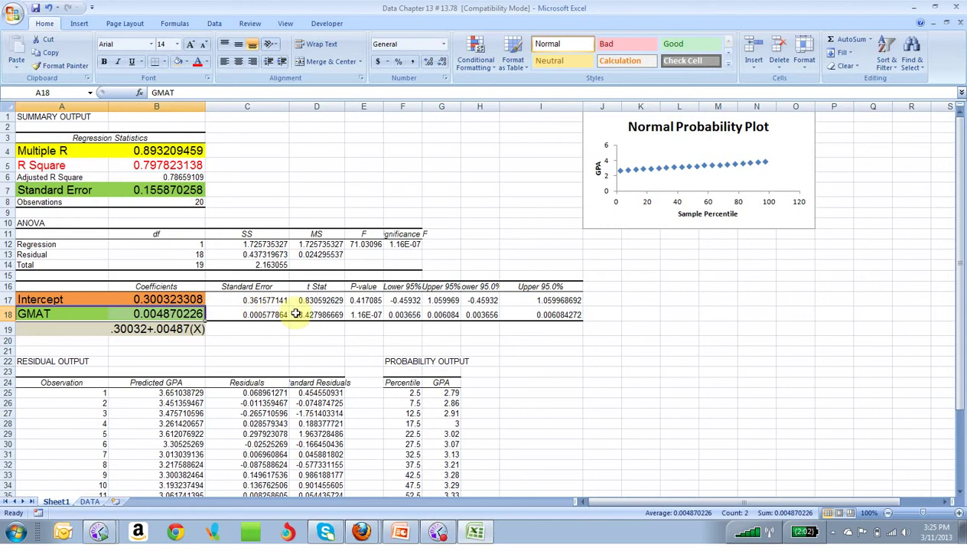
click(239, 315)
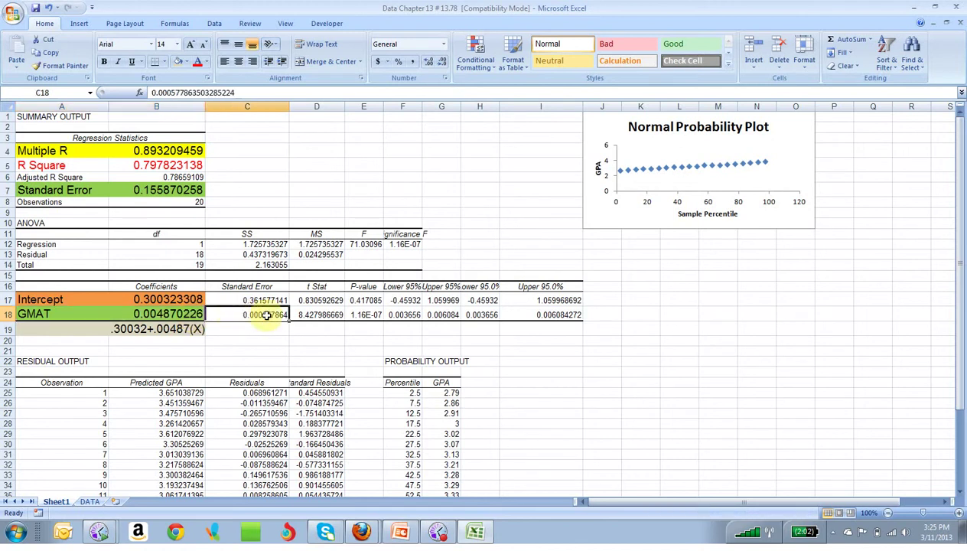
click(177, 46)
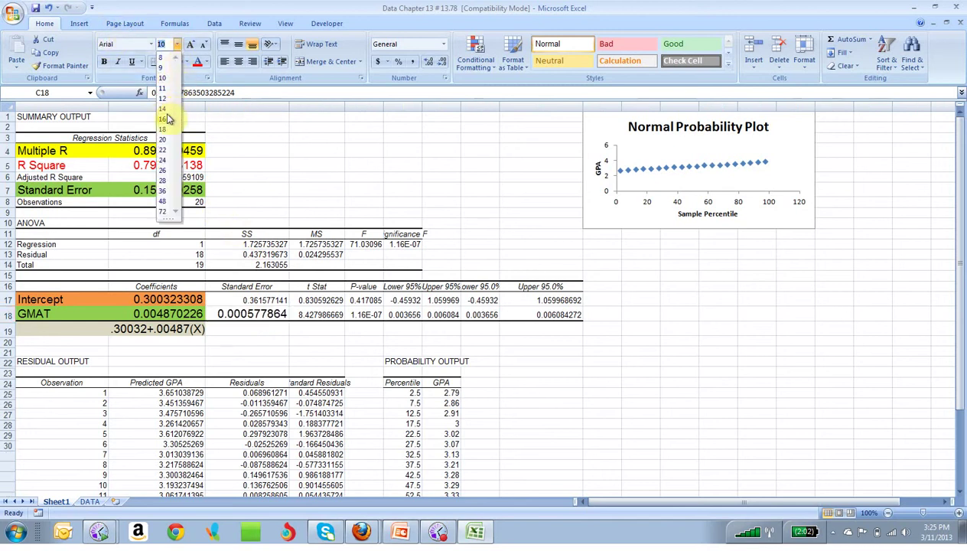
click(163, 108)
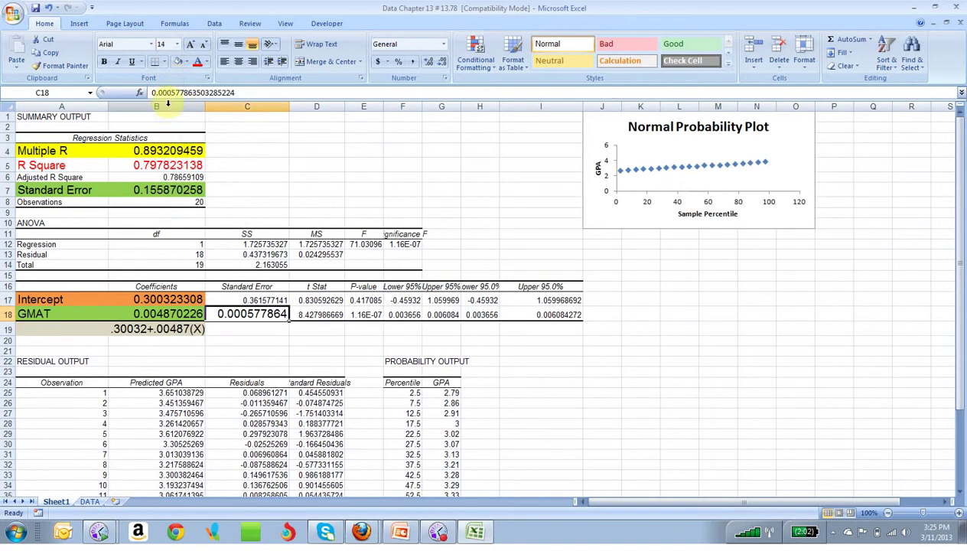
click(186, 63)
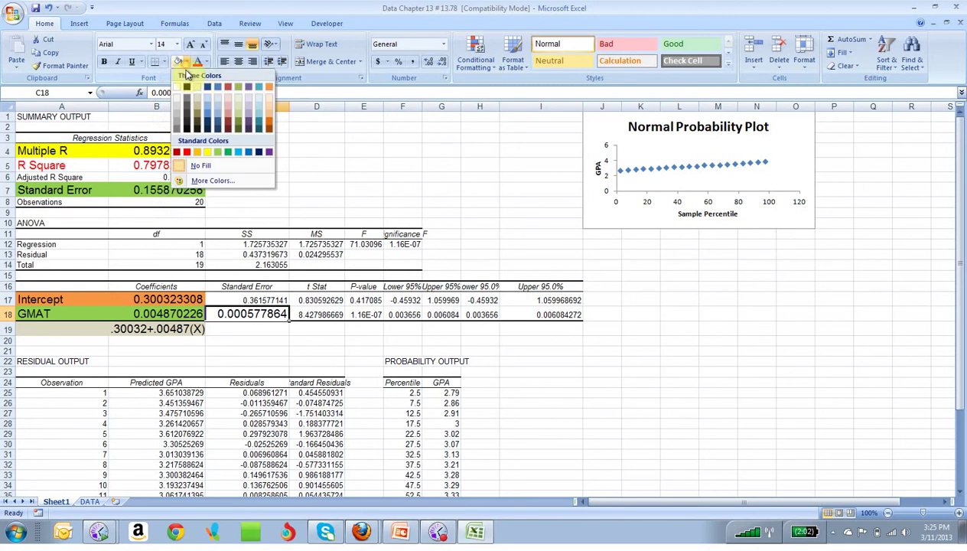
click(207, 153)
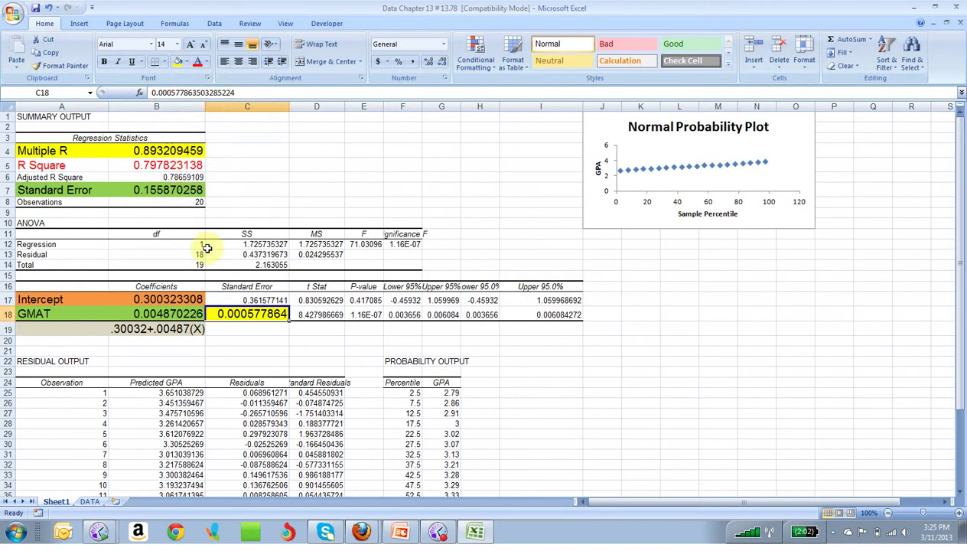
Set the font size of the GMAT t Stat in D18 and the GMAT P-value in E18 to 14.
click(305, 315)
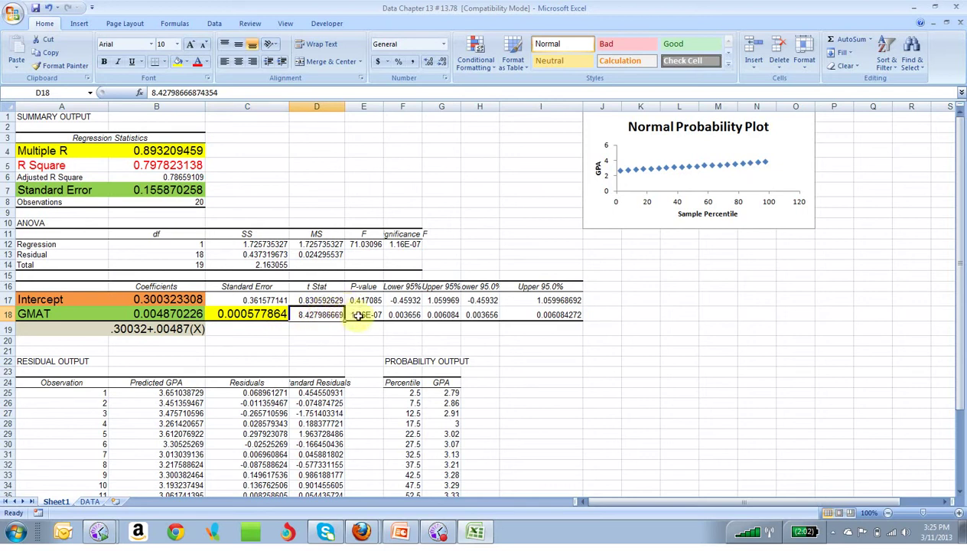
click(177, 44)
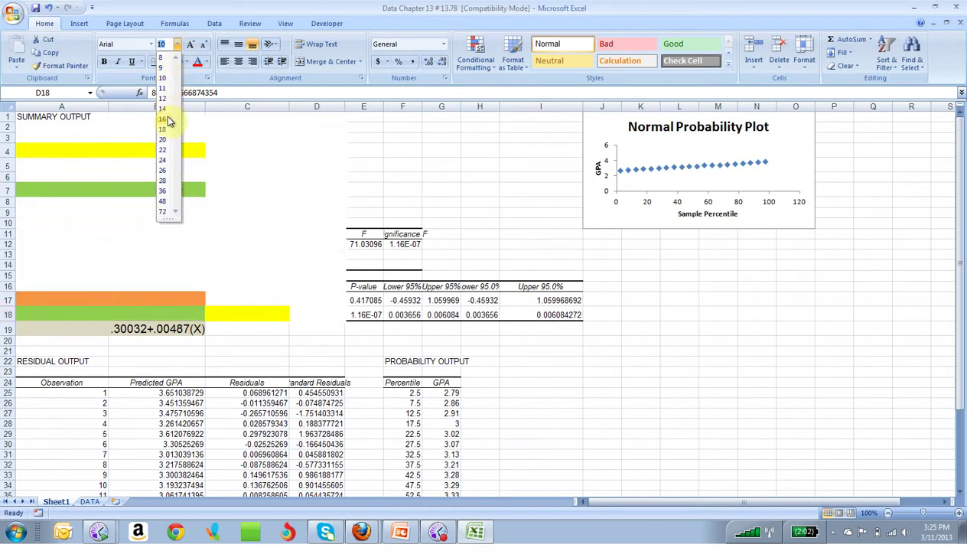
click(165, 109)
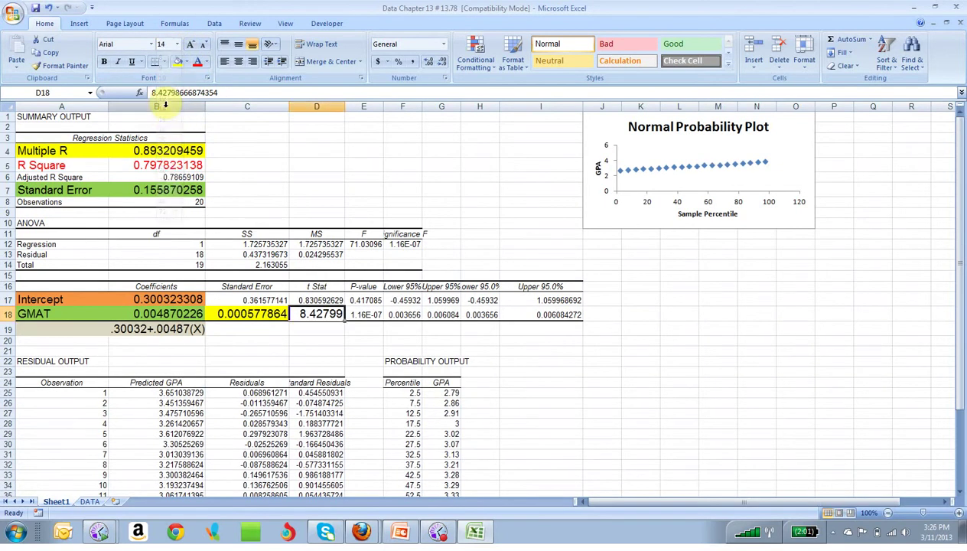
click(373, 318)
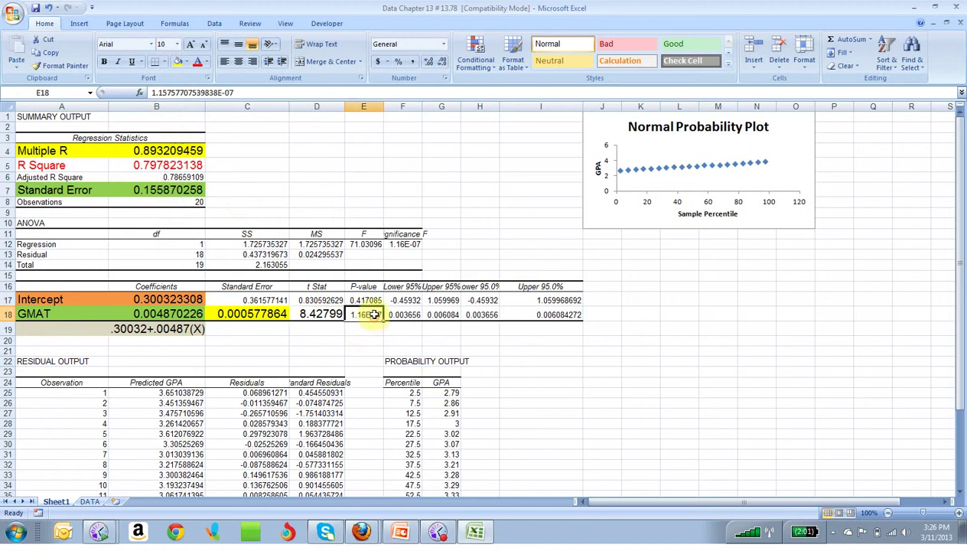
click(177, 45)
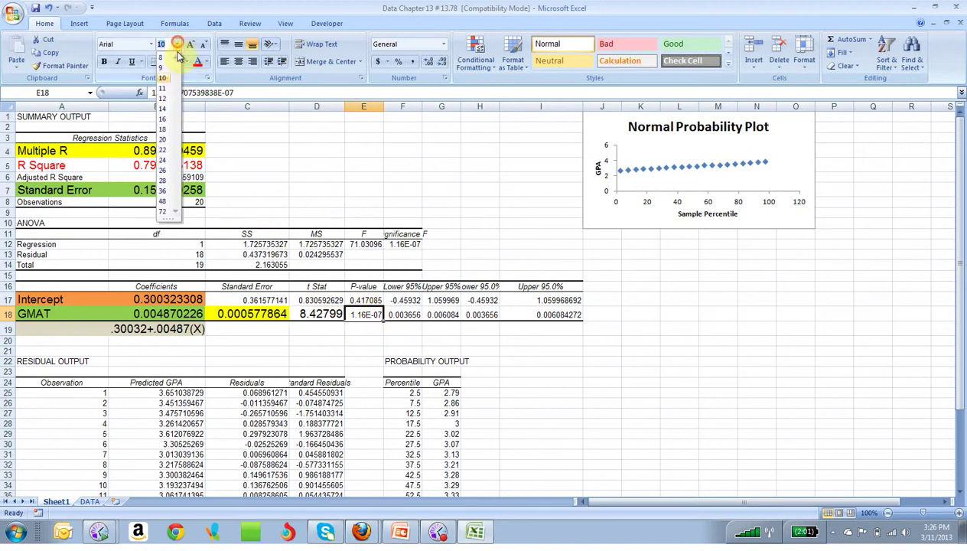
click(165, 111)
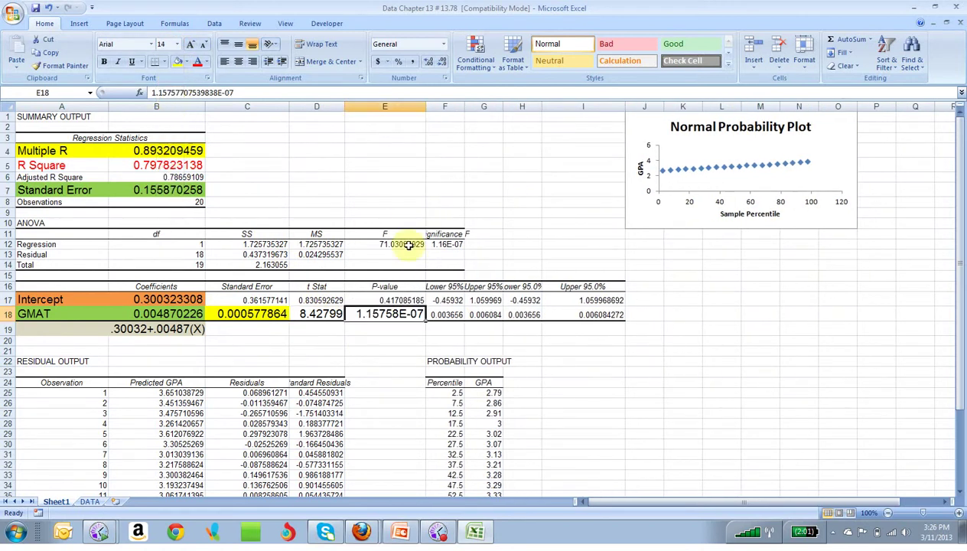
Enter .000000115 in E19 below the GMAT P-value and widen columns D and E.
click(393, 331)
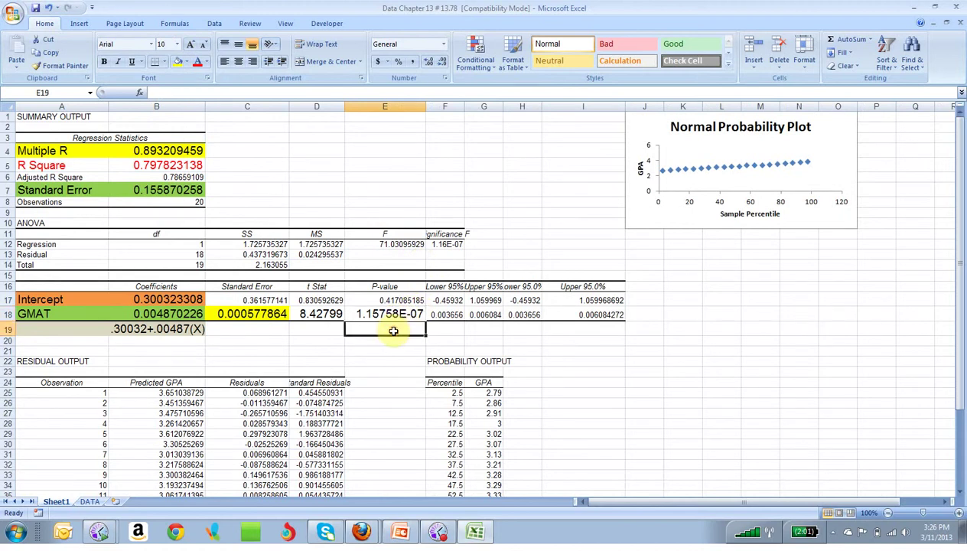
text(=)
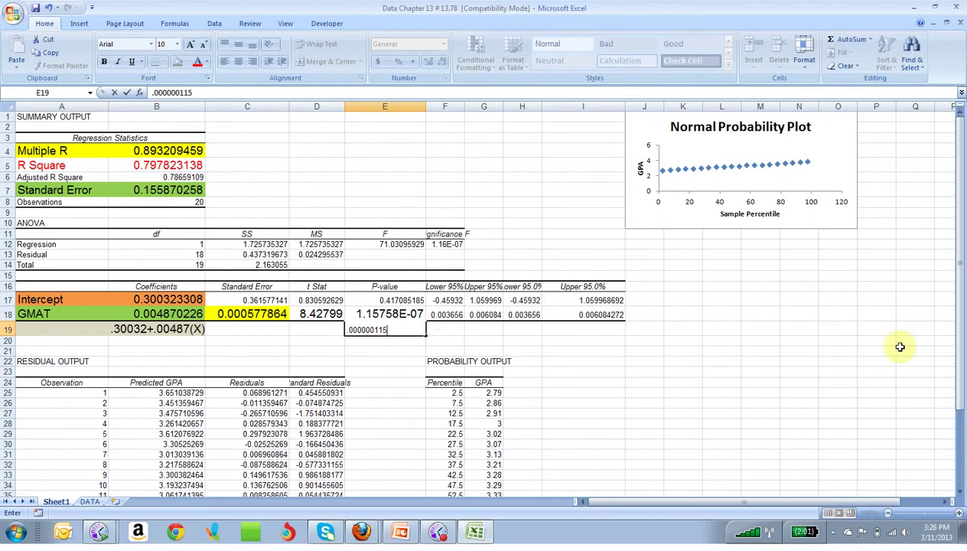
drag(962, 305, 962, 312)
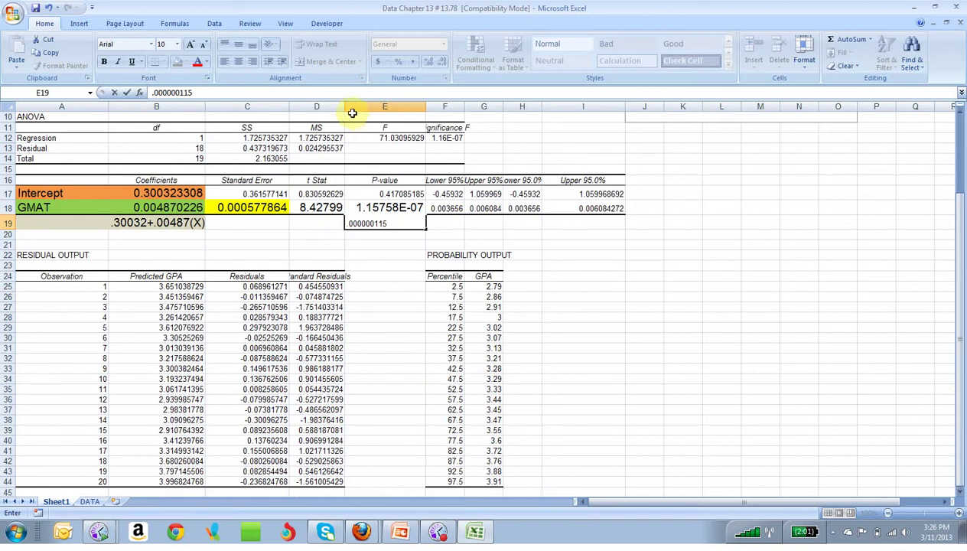
drag(337, 106, 417, 106)
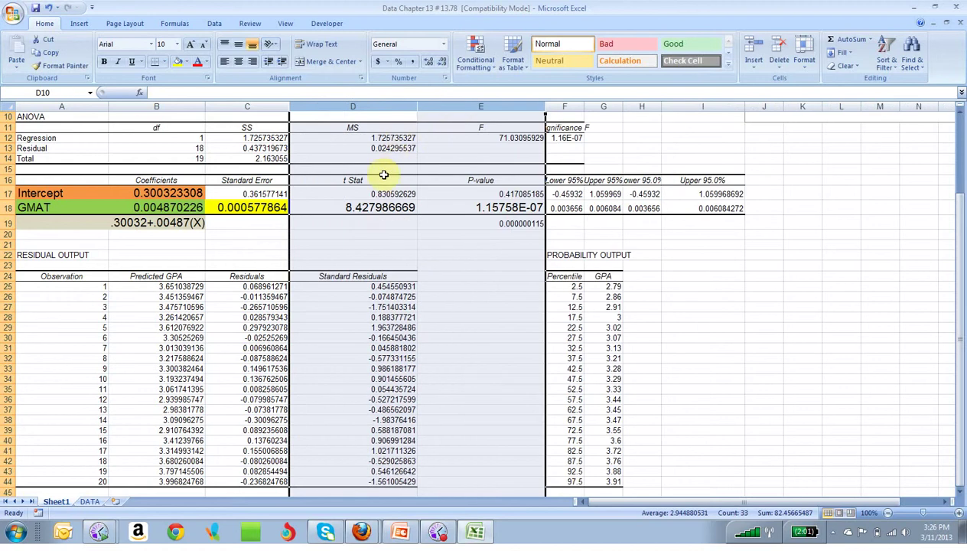
Copy the Predicted GPA column with its heading from B24:B44 and paste it starting at I24.
drag(182, 276, 184, 409)
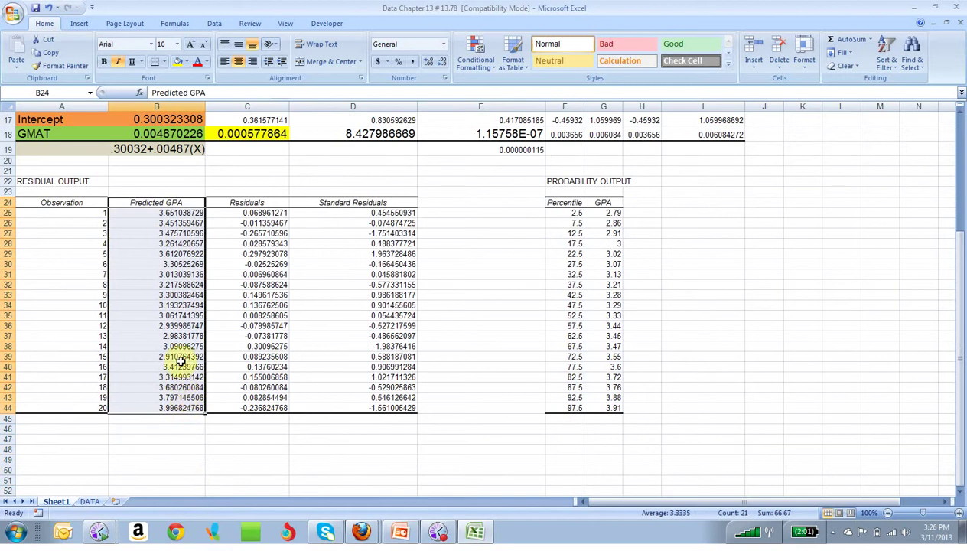
right_click(174, 208)
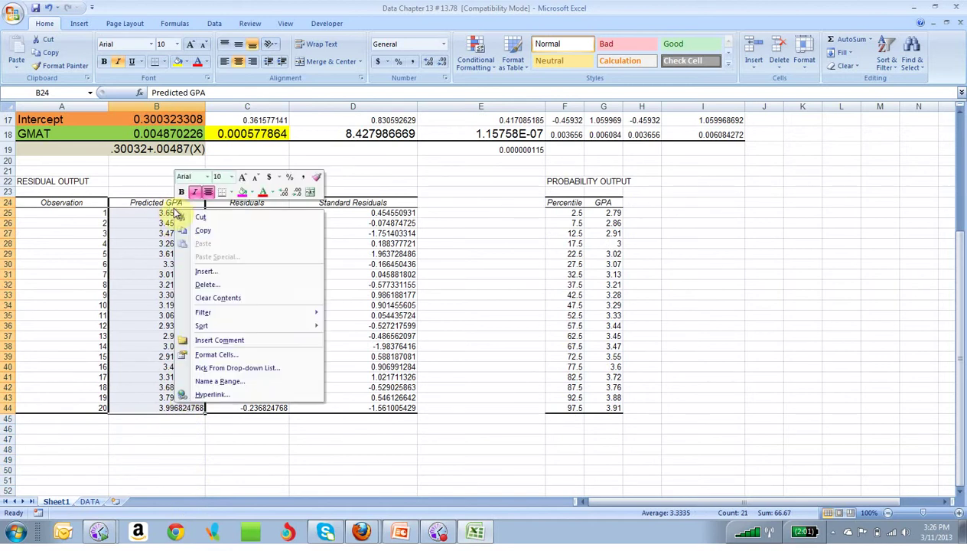
click(248, 228)
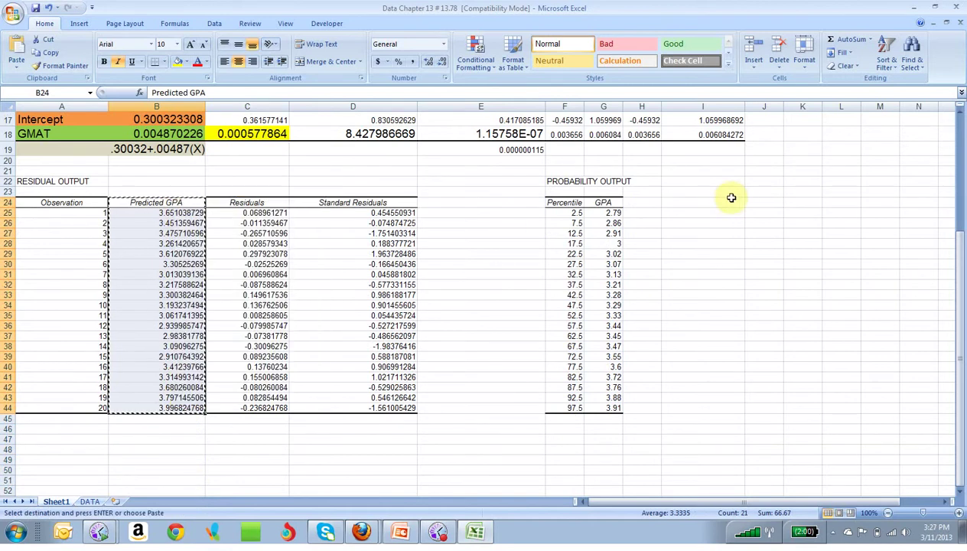
click(697, 202)
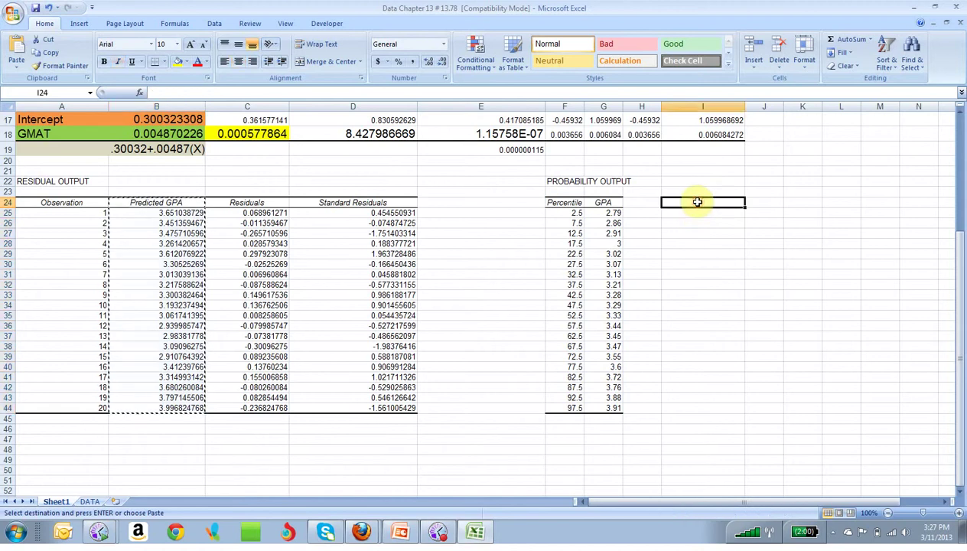
right_click(698, 208)
click(712, 221)
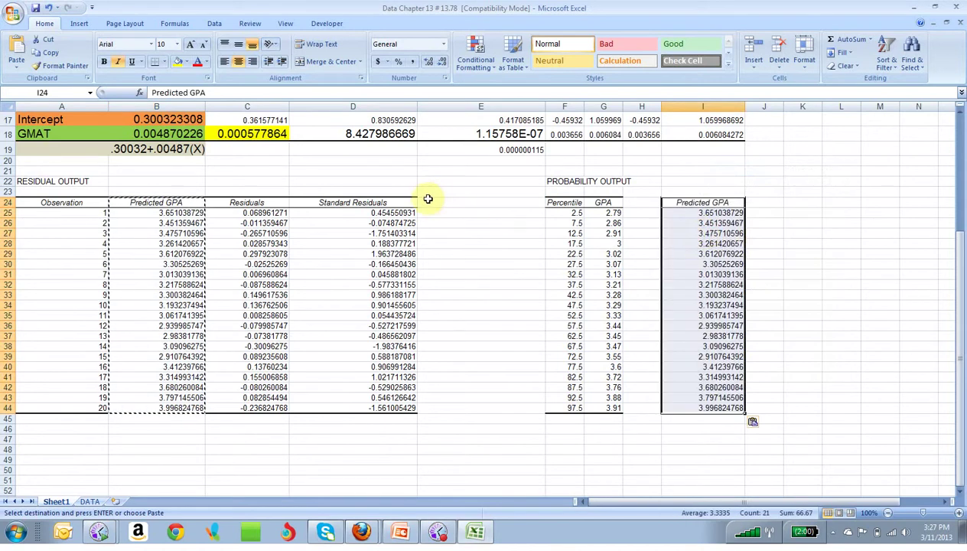
Copy the Standard Residuals column with its heading from D24:D44, paste it starting at J24, and widen column J.
drag(413, 202, 410, 410)
right_click(402, 395)
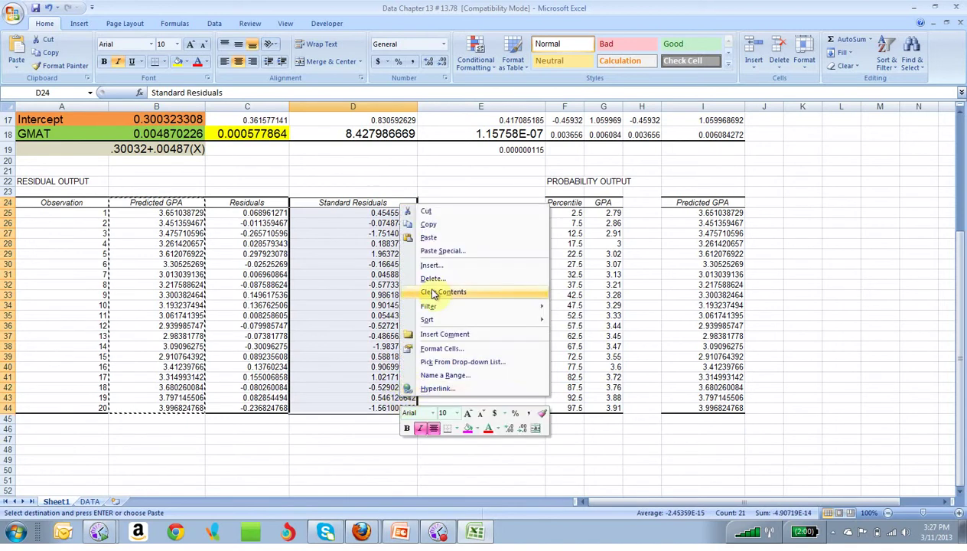
click(430, 224)
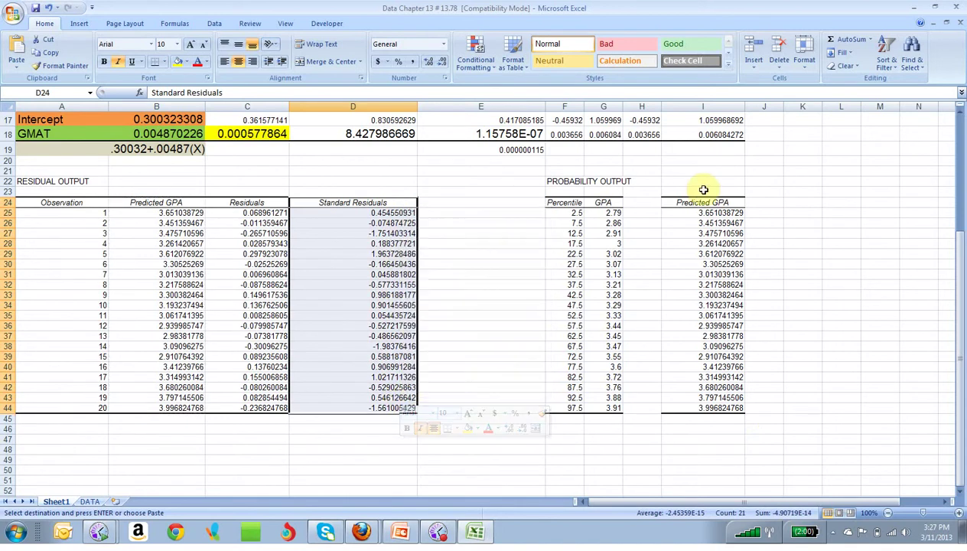
click(772, 204)
right_click(771, 203)
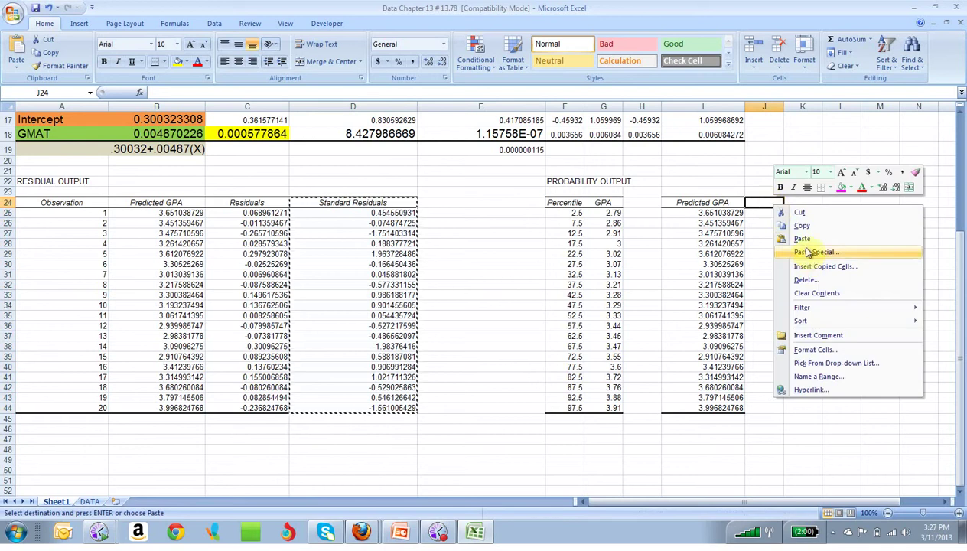
click(801, 238)
drag(780, 105, 829, 105)
Insert a markers-only scatter chart from I24:J44 and move it below the residual output table, to about row 52.
drag(726, 201, 796, 406)
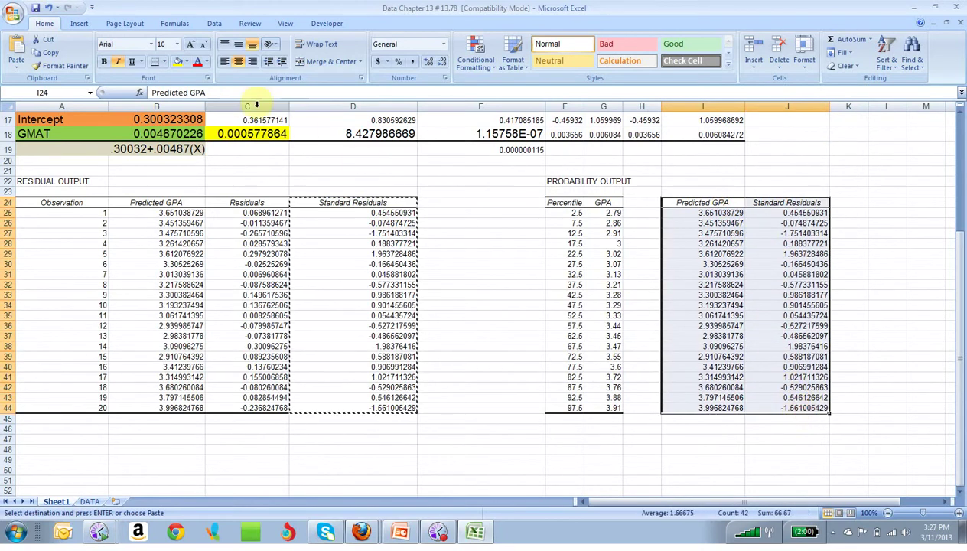
click(80, 24)
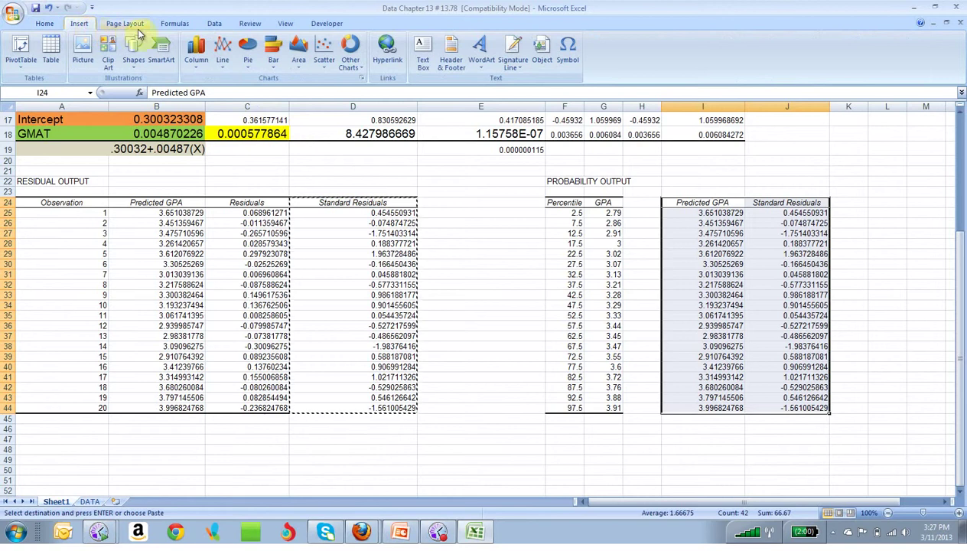
click(320, 50)
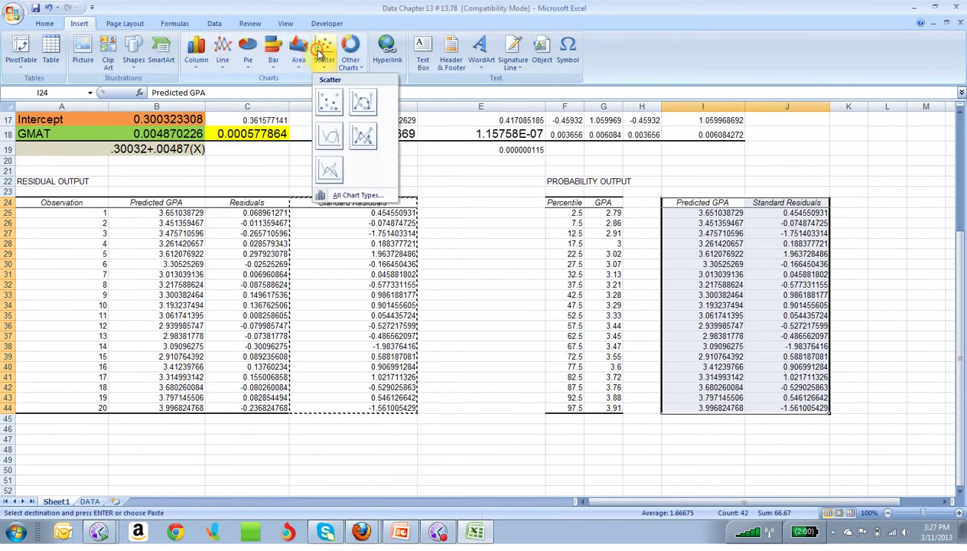
click(327, 99)
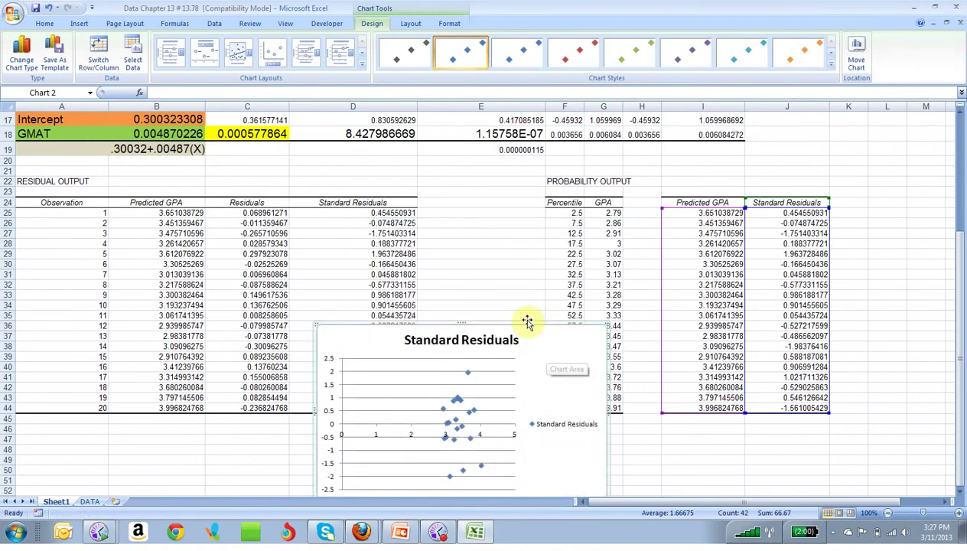
drag(515, 323, 252, 483)
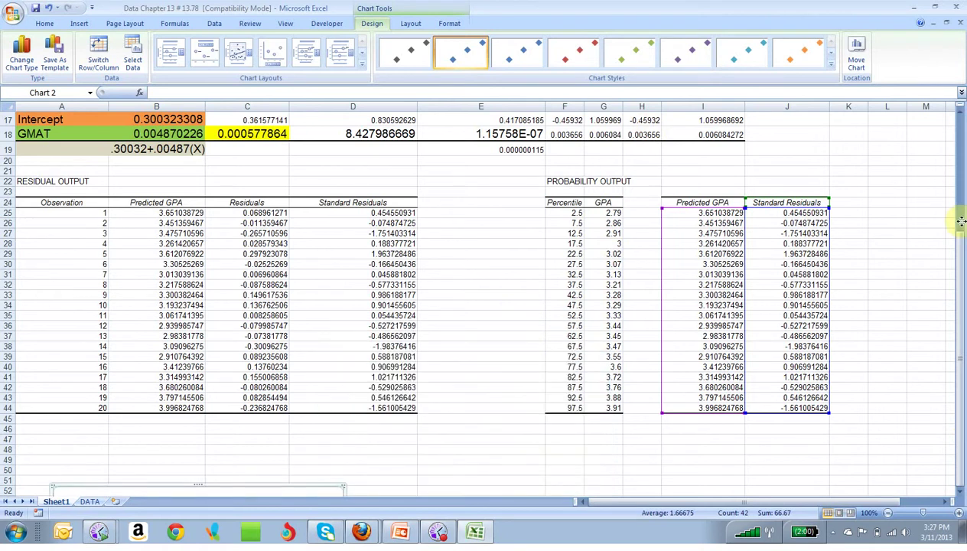
Enlarge the Standard Residuals scatter chart so that it extends across most of column D and down to about row 71.
drag(964, 272, 961, 535)
click(531, 489)
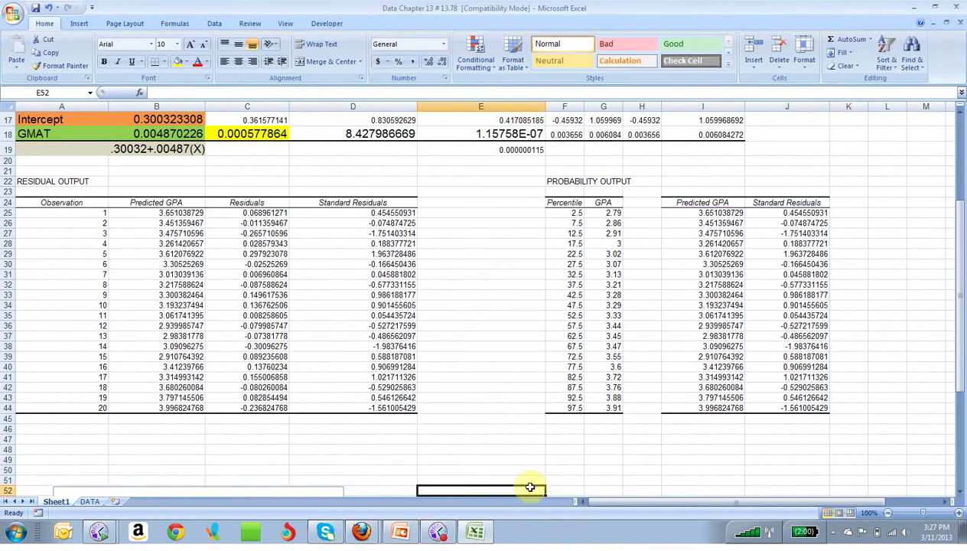
key(Down)
key(Down)
key(Down)
key(Down)
key(Down)
key(Down)
key(Down)
key(Down)
key(Down)
key(Down)
key(Down)
key(Down)
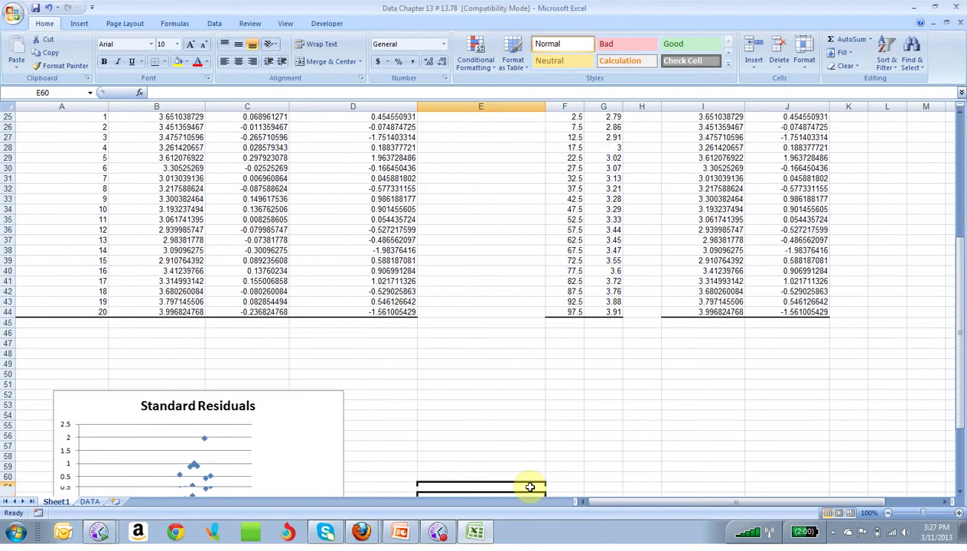
key(Down)
key(Down)
key(Down)
key(Down)
key(Down)
key(Down)
key(Down)
key(Down)
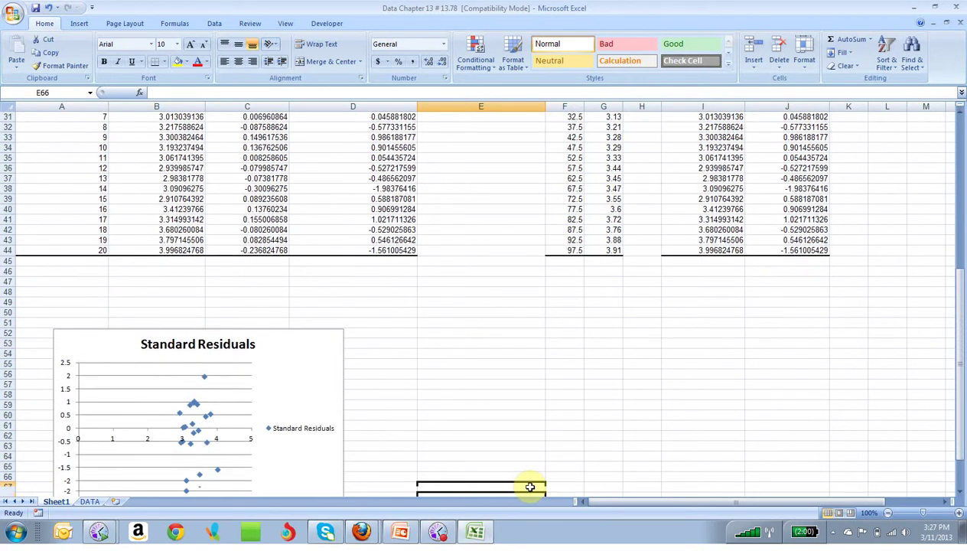
key(Down)
key(Down)
key(Down)
key(Down)
key(Down)
key(Down)
key(Down)
key(Down)
key(Down)
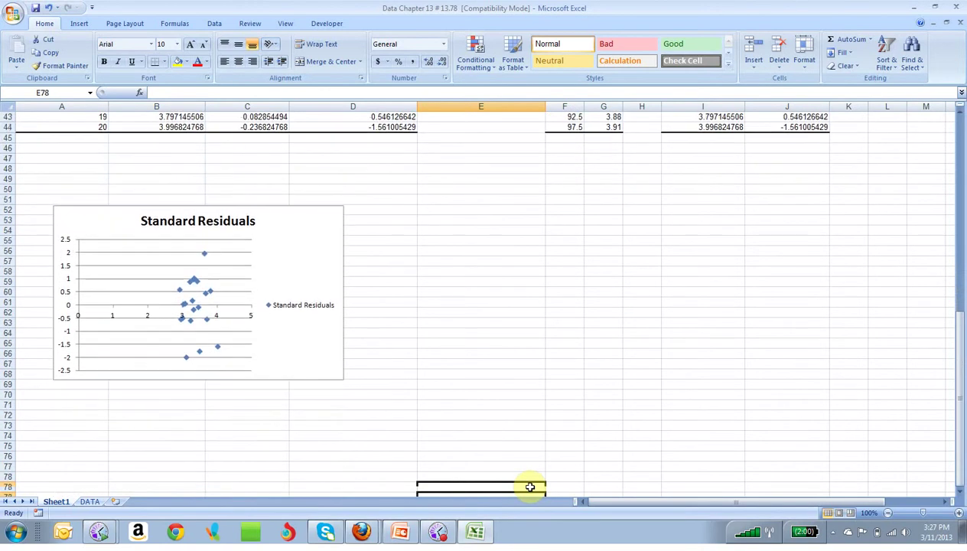
click(339, 361)
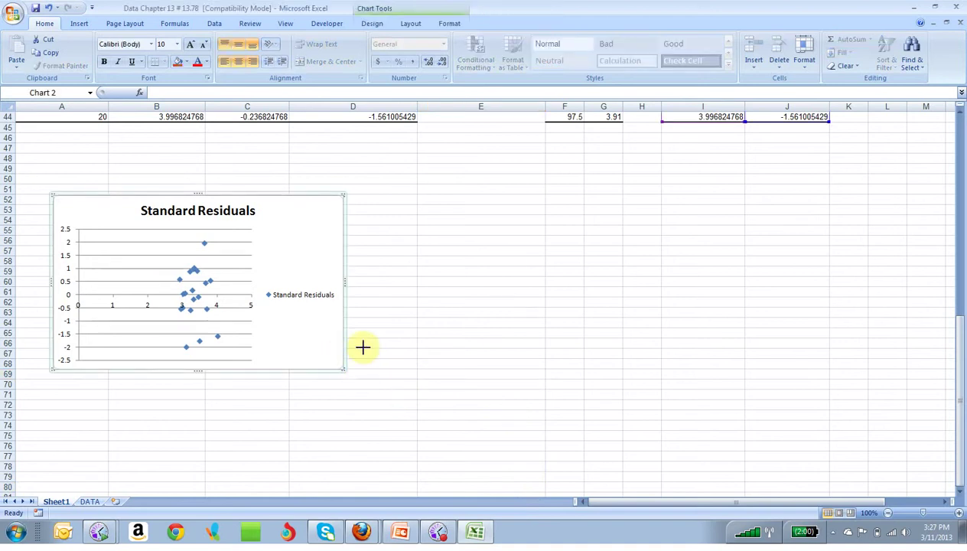
drag(362, 347, 404, 392)
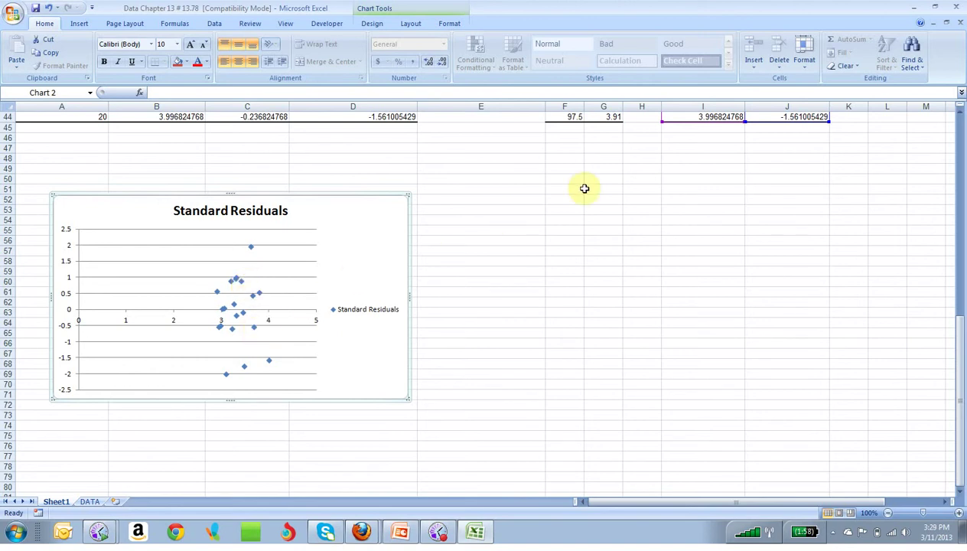
Examine the Normal Probability Plot located beside the regression output near the top of the sheet.
click(961, 159)
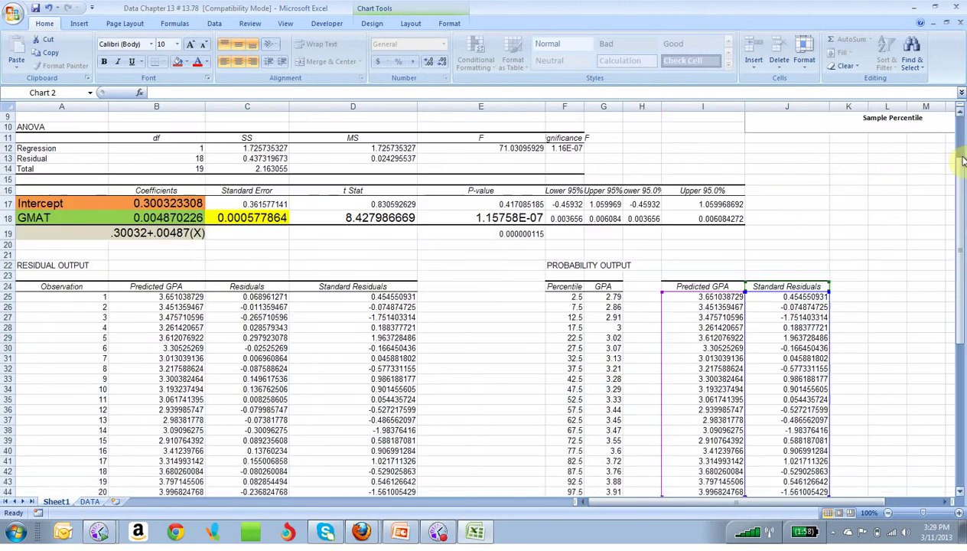
click(932, 502)
drag(818, 502, 723, 479)
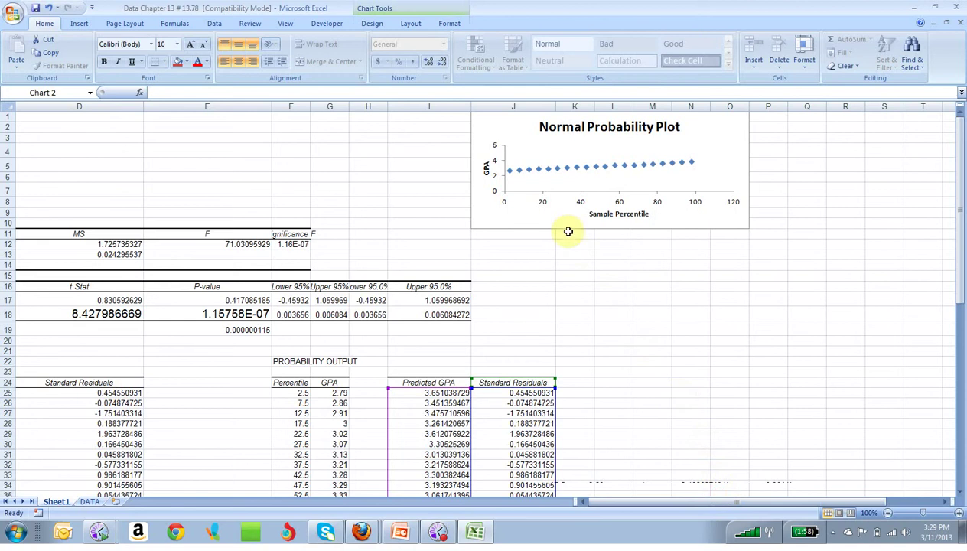